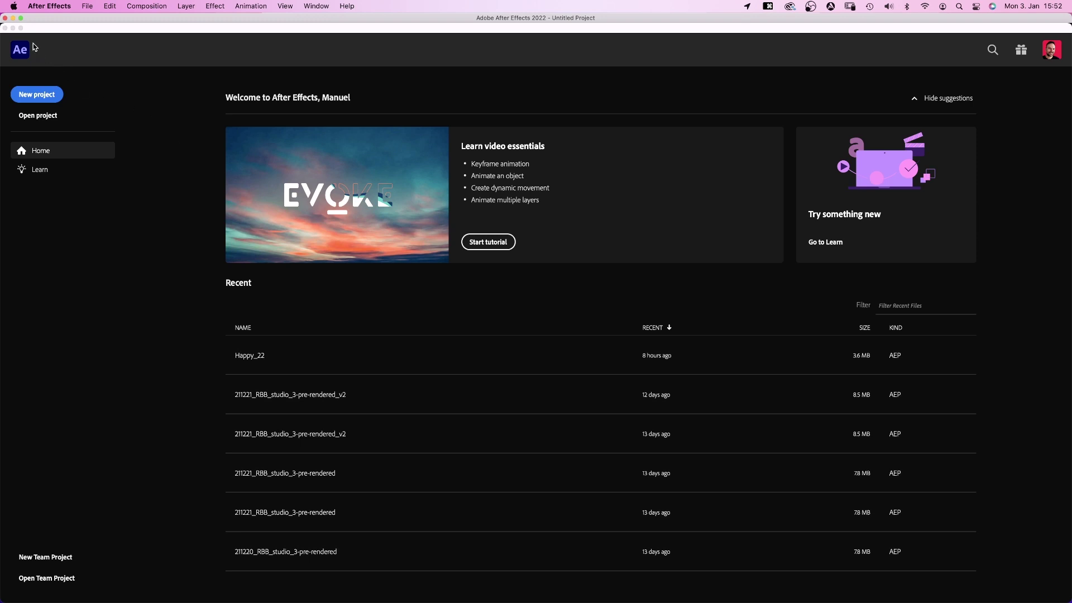
Close the start screen and create a project folder named 01_comps.
{"action": "left_click", "coordinate": [5, 28]}
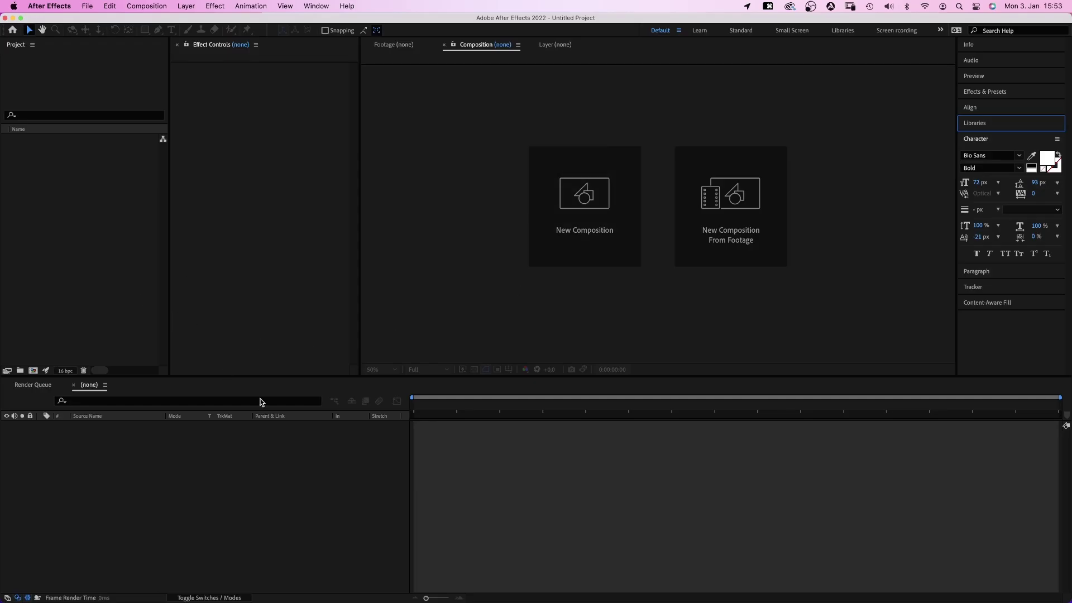
{"action": "left_click", "coordinate": [342, 482]}
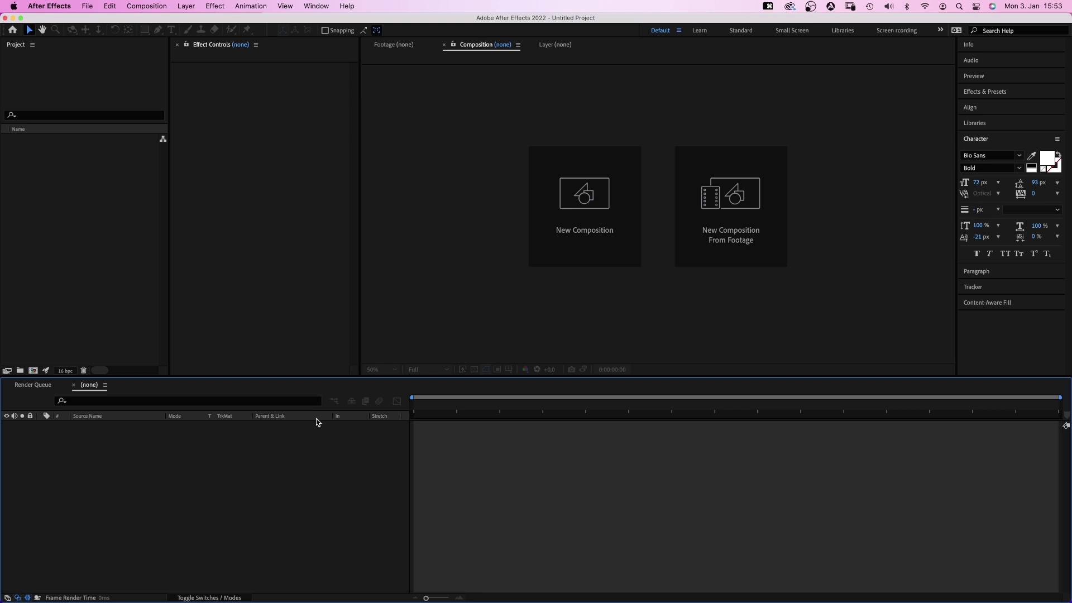
{"action": "left_click", "coordinate": [102, 228]}
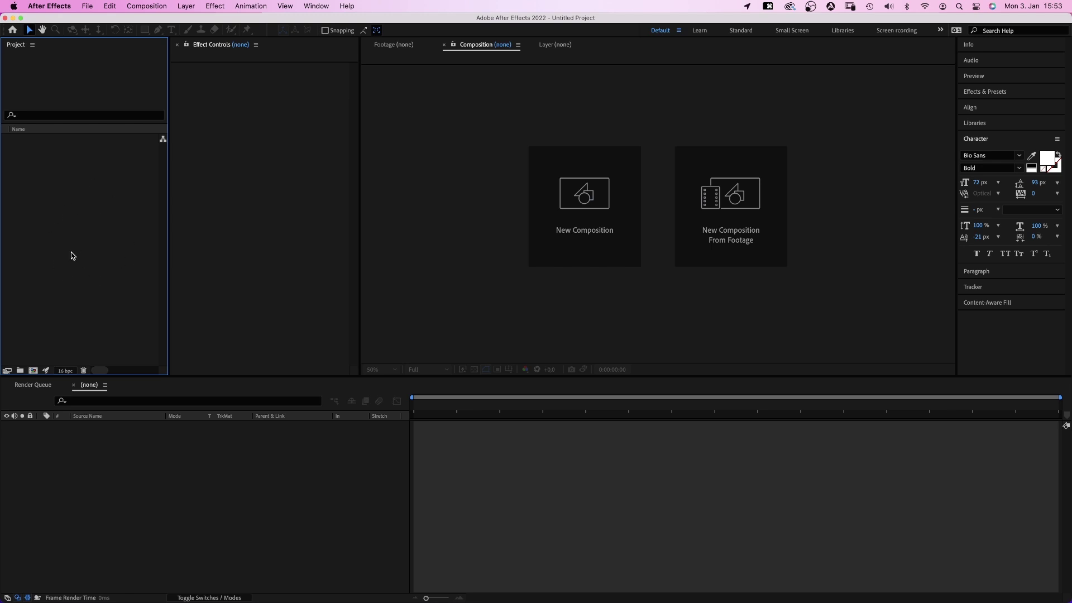
{"action": "left_click", "coordinate": [20, 371]}
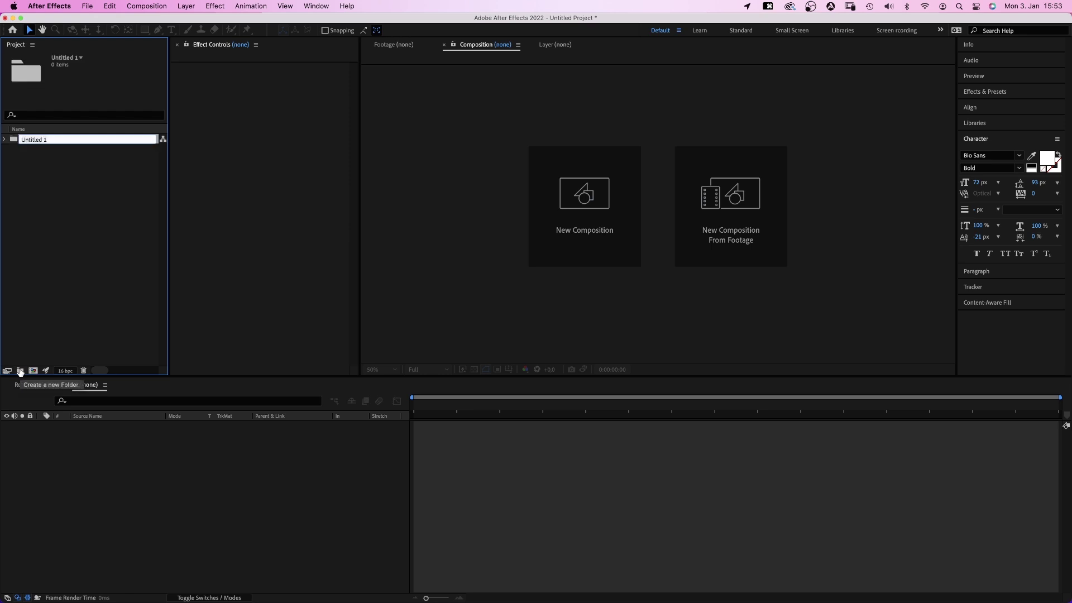
{"action": "type", "text": "01"}
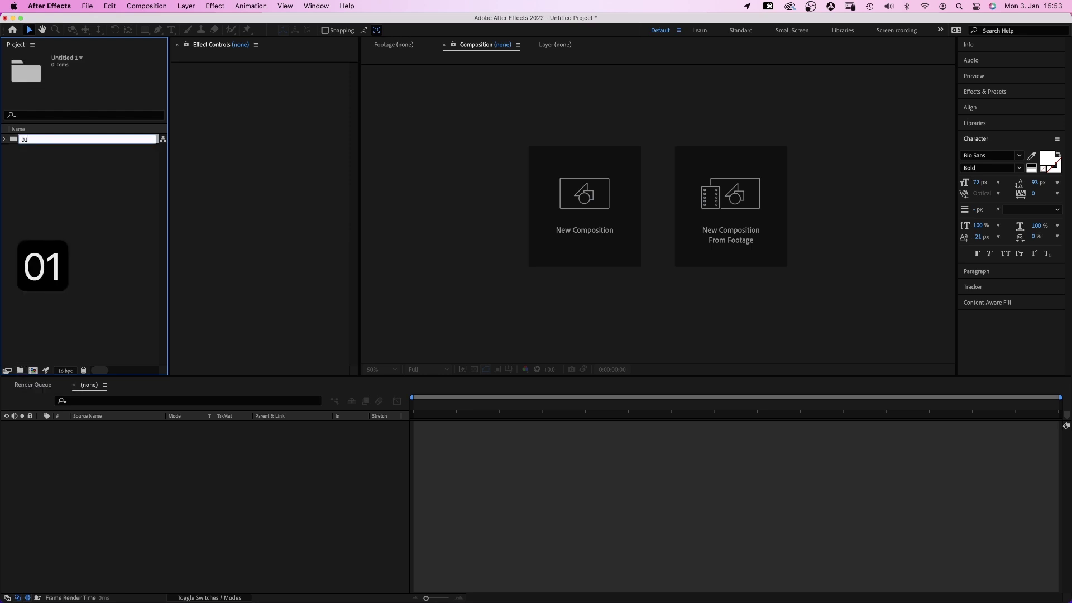
{"action": "type", "text": "_comps"}
{"action": "key", "text": "Return"}
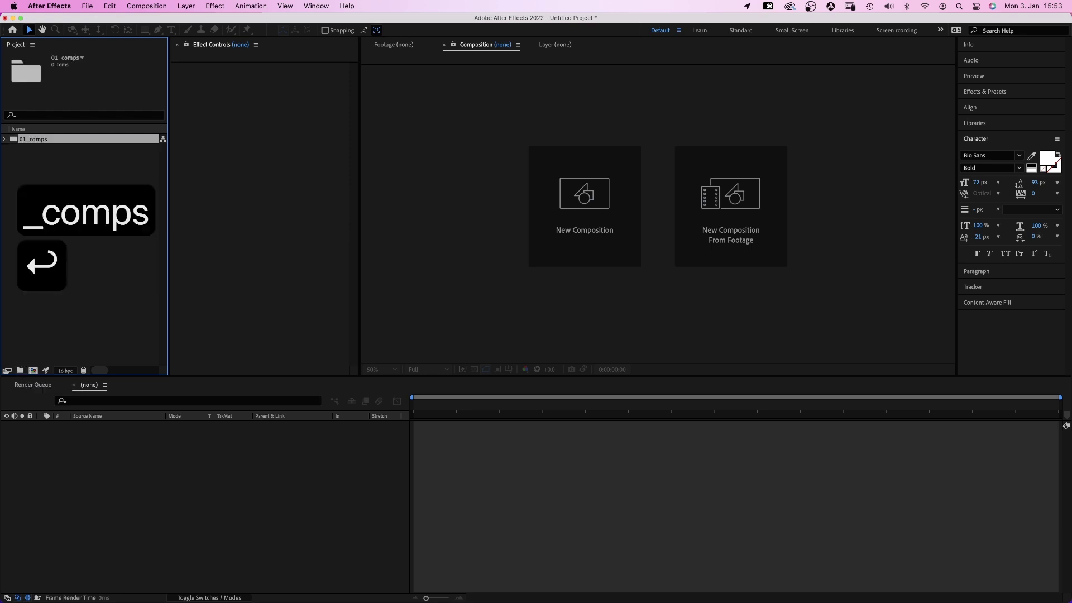
Add a second project folder named 02_footage.
{"action": "left_click", "coordinate": [129, 232]}
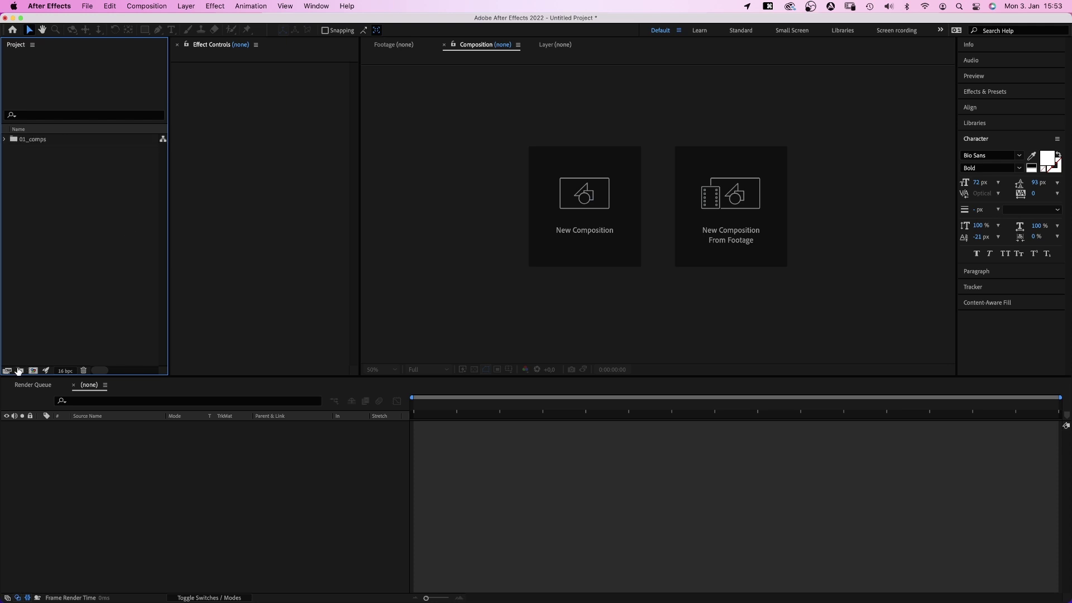
{"action": "left_click", "coordinate": [20, 372]}
{"action": "type", "text": "0"}
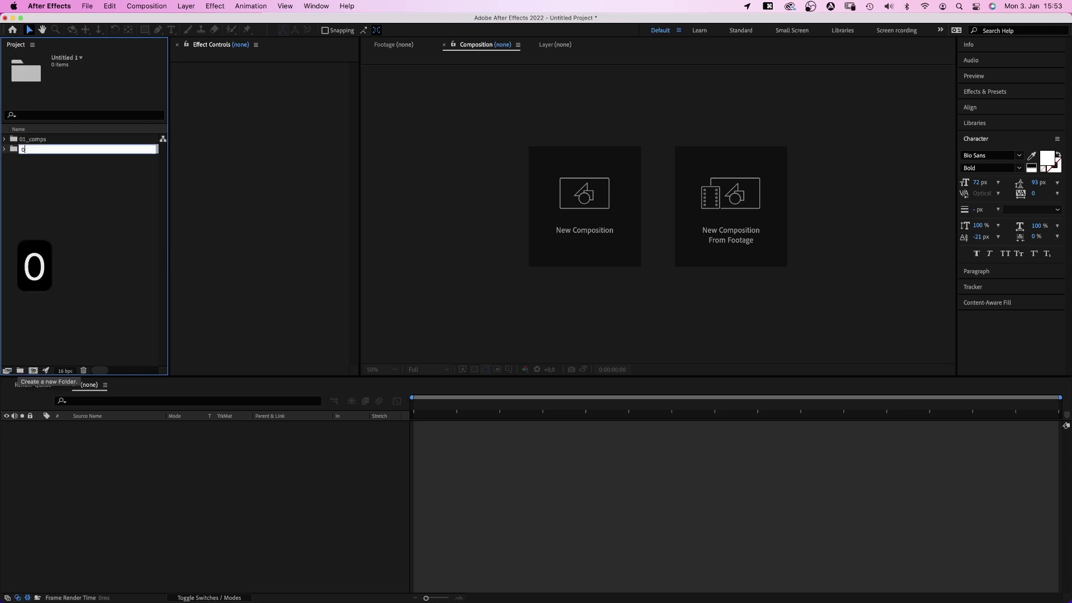
{"action": "type", "text": "2_footage"}
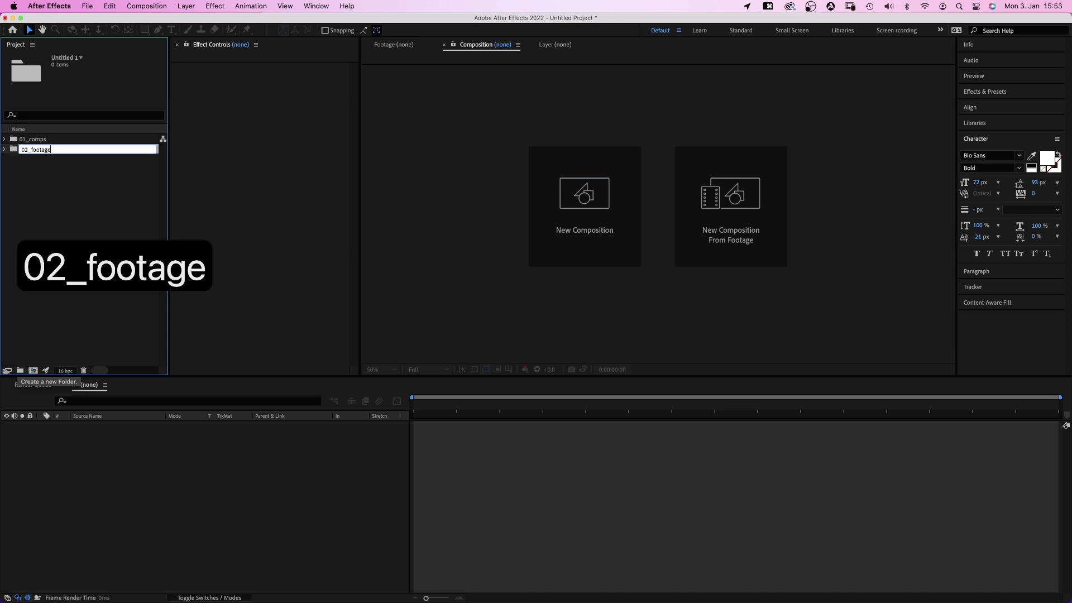
{"action": "key", "text": "Return"}
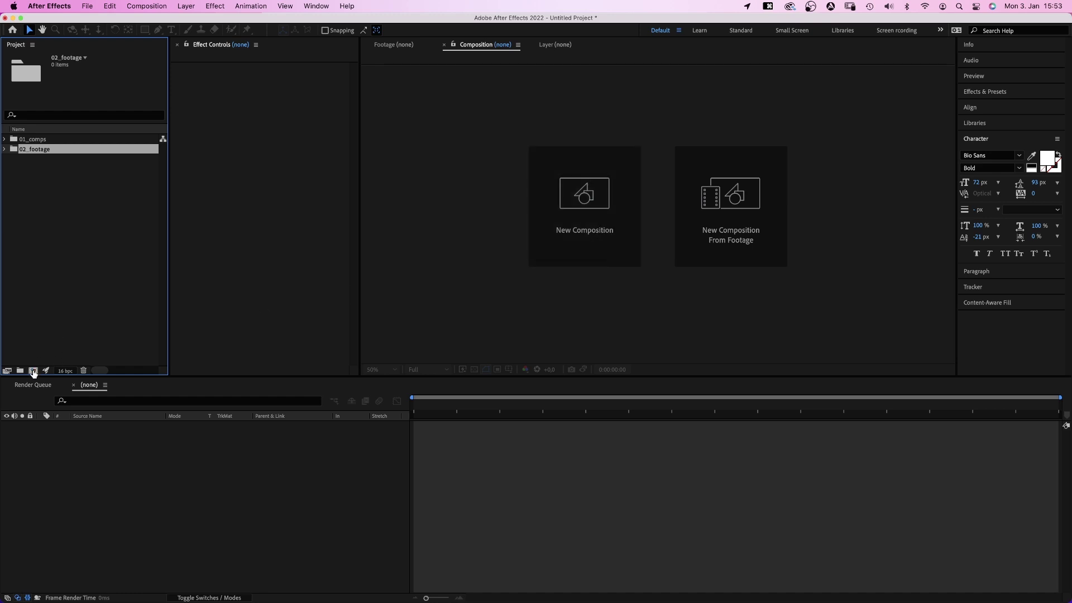
Start a new composition named animation on the HDTV 1080 24 preset at 1920×1080.
{"action": "left_click", "coordinate": [147, 5]}
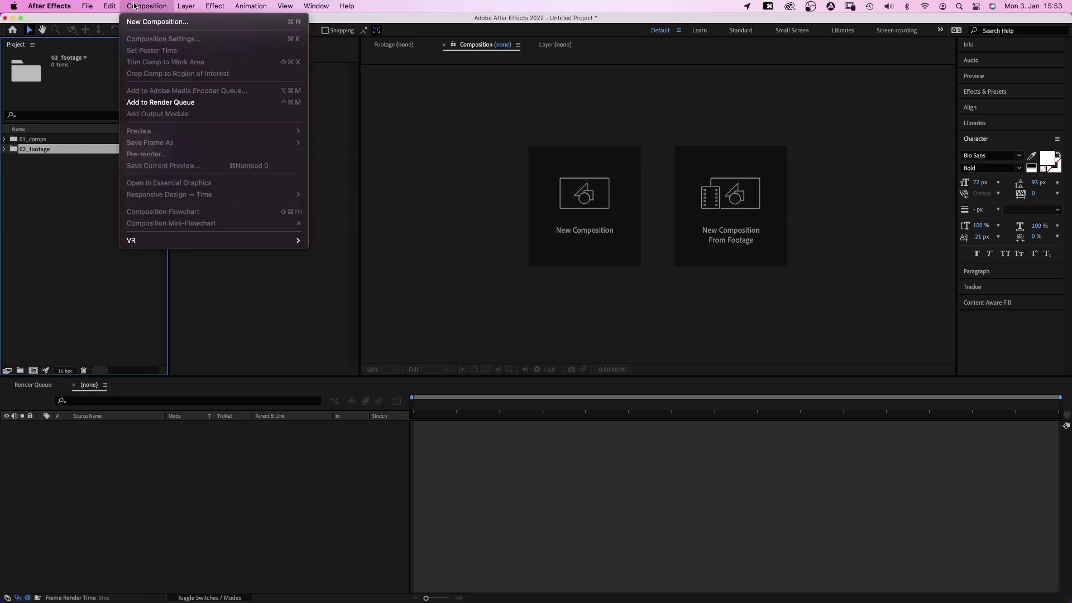
{"action": "left_click", "coordinate": [294, 22]}
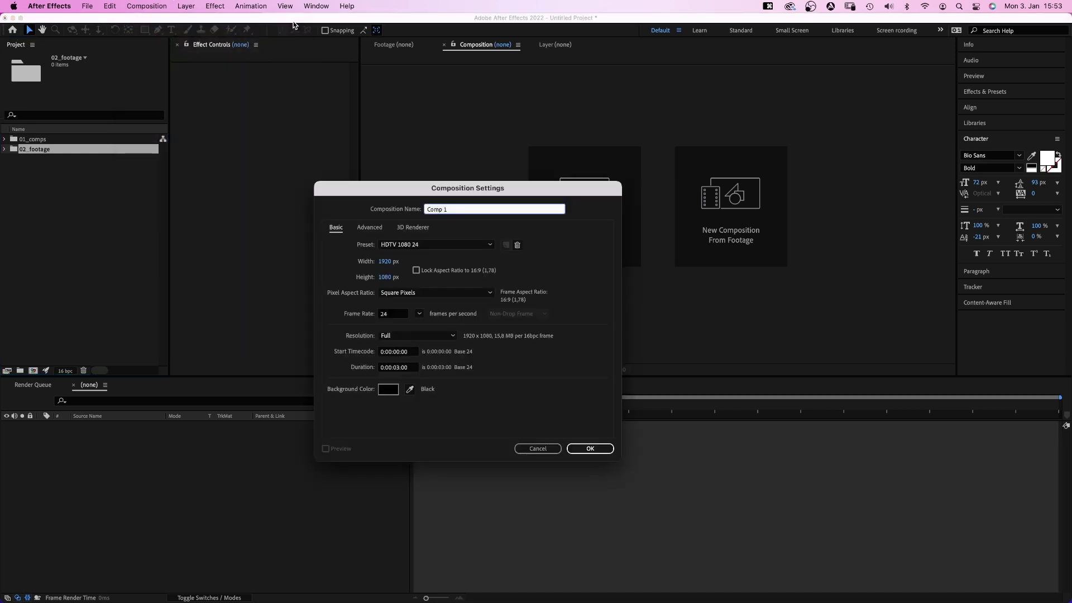
{"action": "key", "text": "super+a"}
{"action": "type", "text": "animation"}
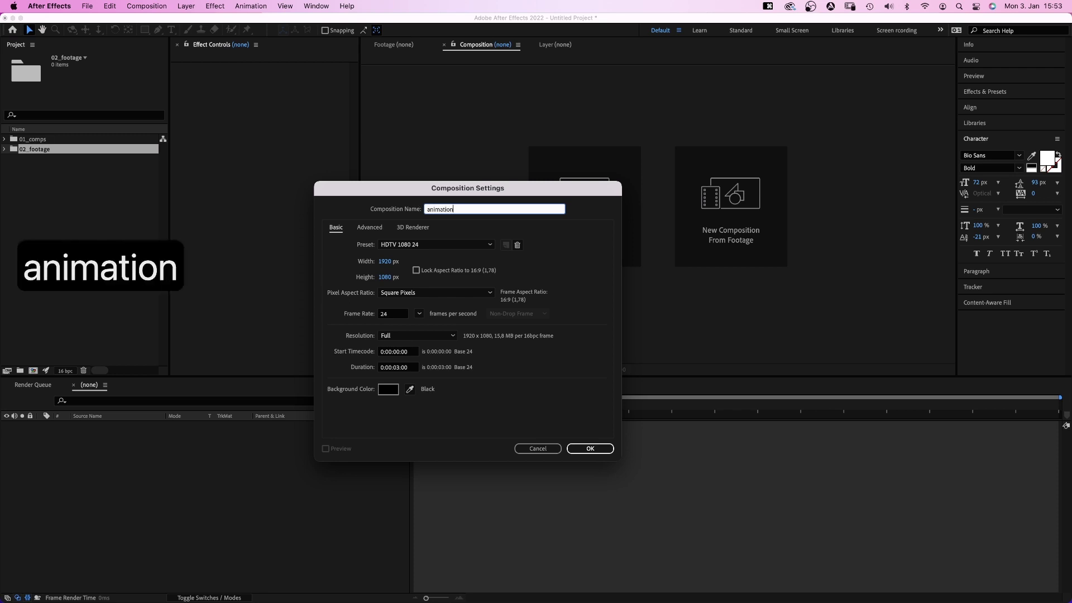
{"action": "left_click", "coordinate": [446, 247]}
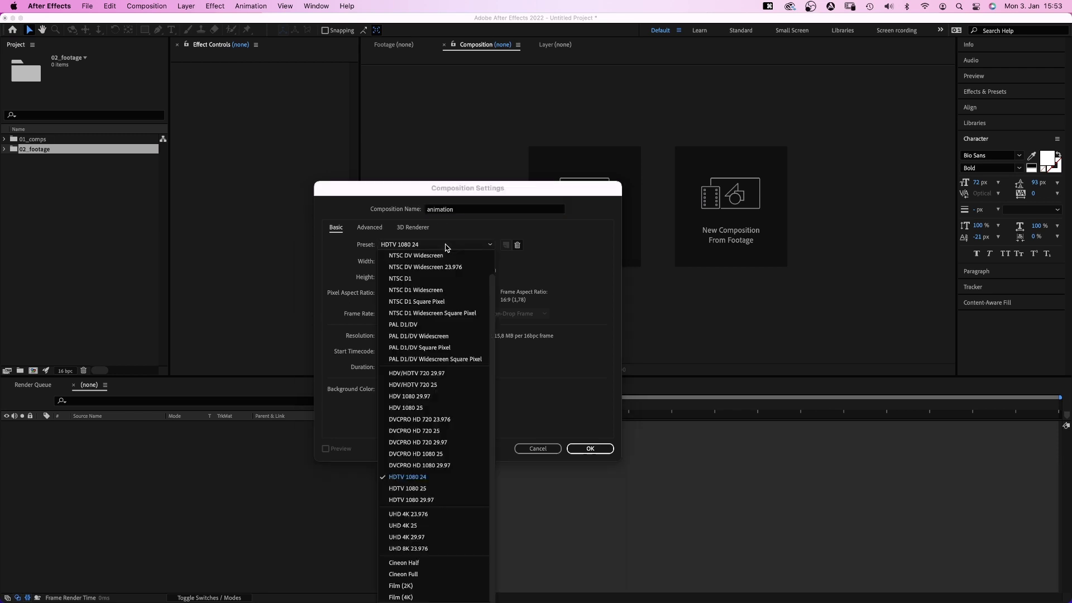
{"action": "left_click", "coordinate": [399, 246]}
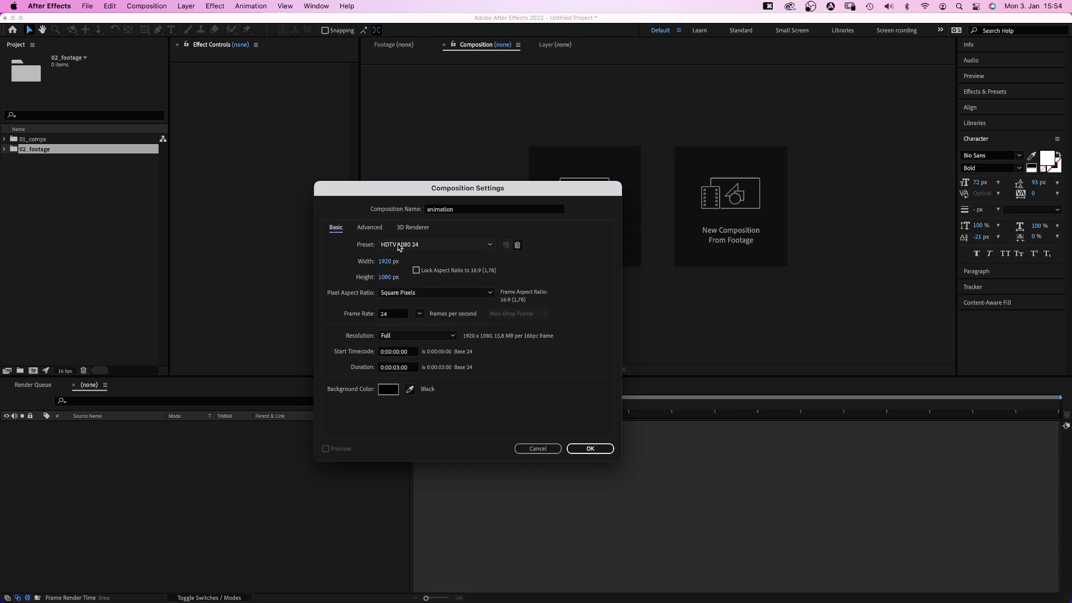
{"action": "left_click", "coordinate": [384, 264]}
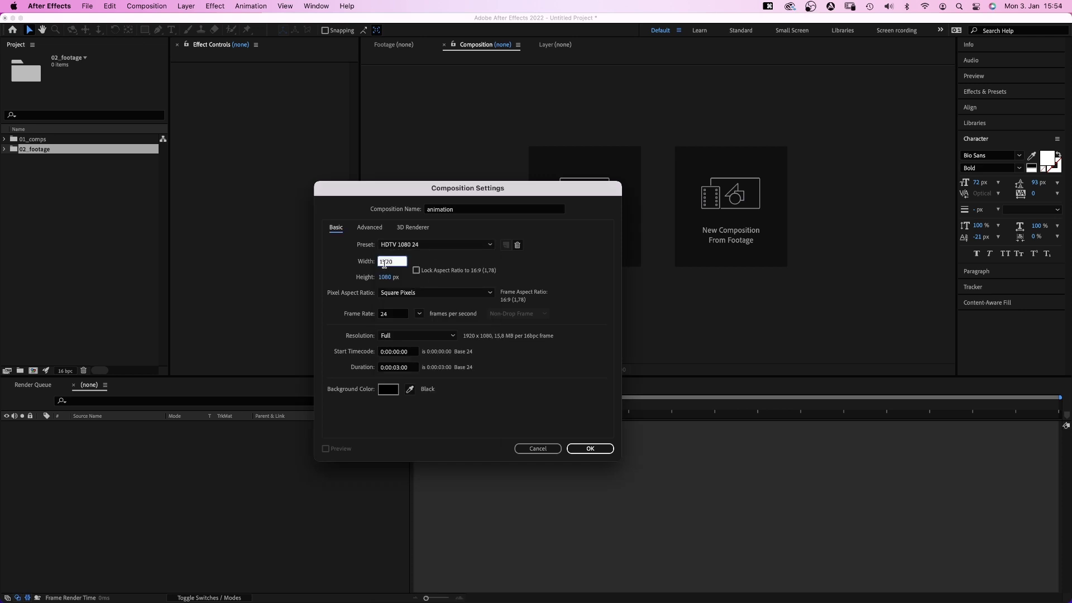
{"action": "type", "text": "1920"}
{"action": "key", "text": "Tab"}
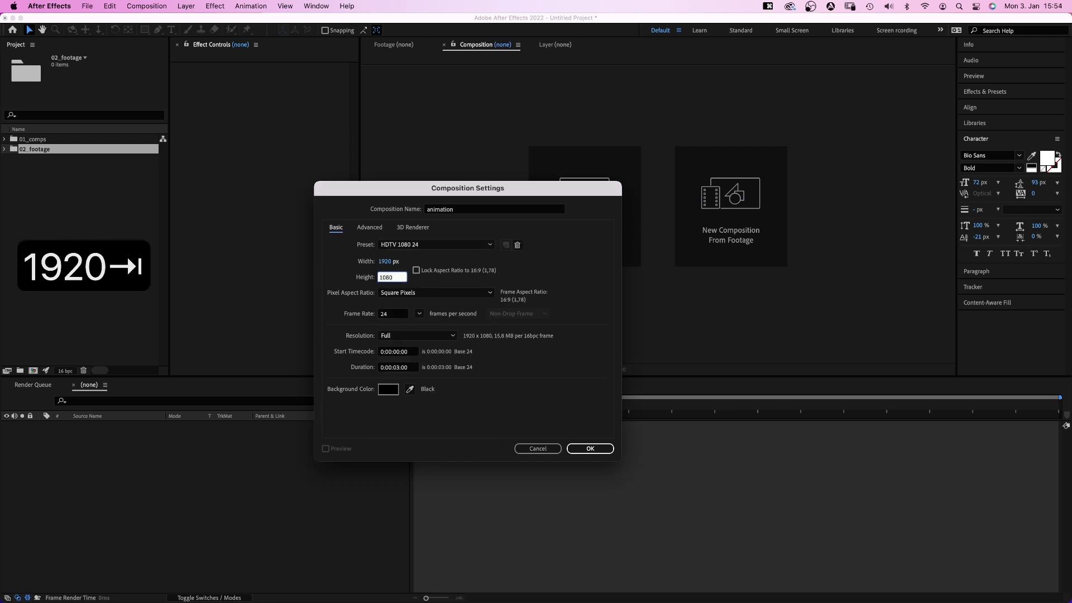
{"action": "type", "text": "1080"}
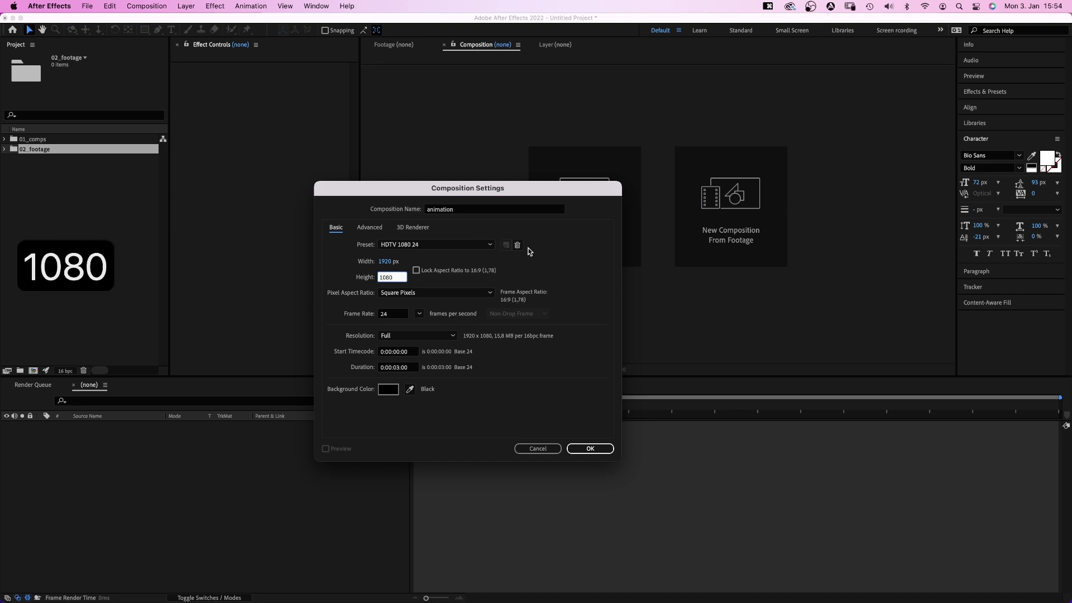
{"action": "left_click", "coordinate": [545, 275]}
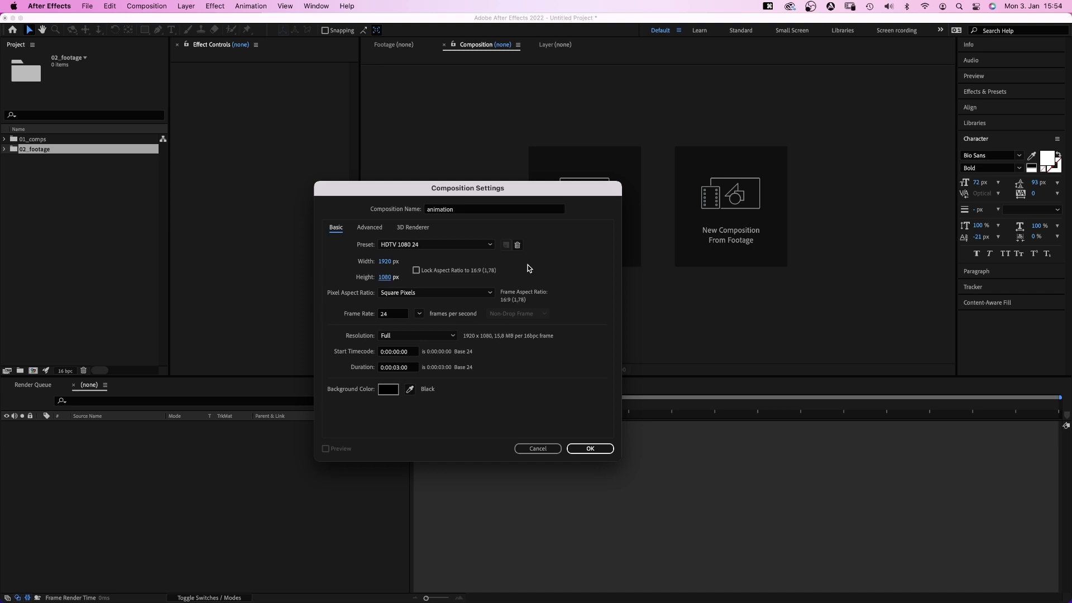
Keep 24 fps, set the duration to 0:00:03:00 and confirm the background colour.
{"action": "left_click", "coordinate": [419, 315]}
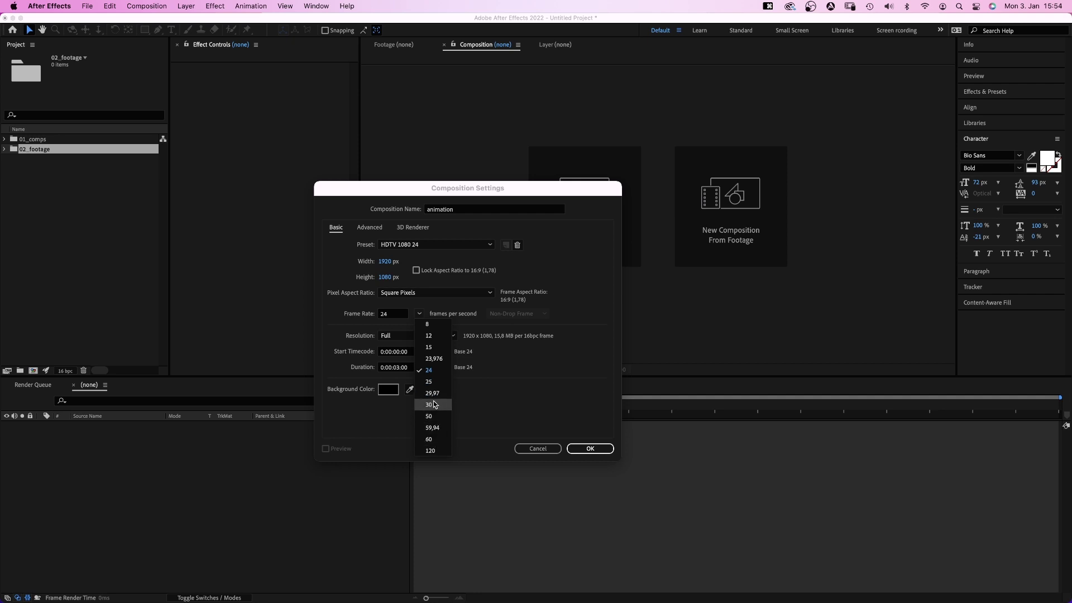
{"action": "left_click", "coordinate": [466, 406]}
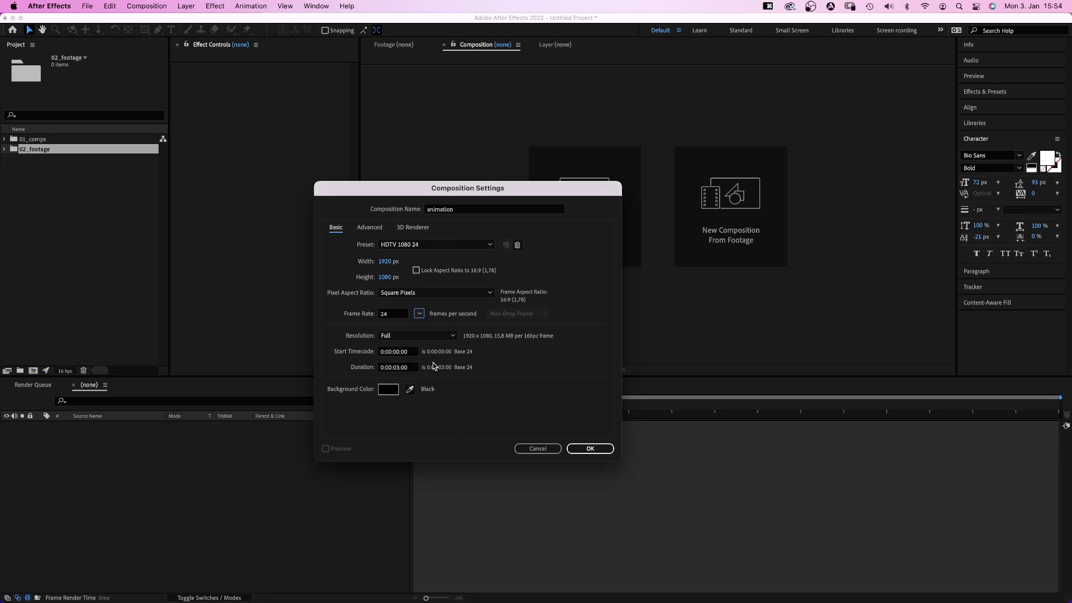
{"action": "left_click", "coordinate": [412, 369]}
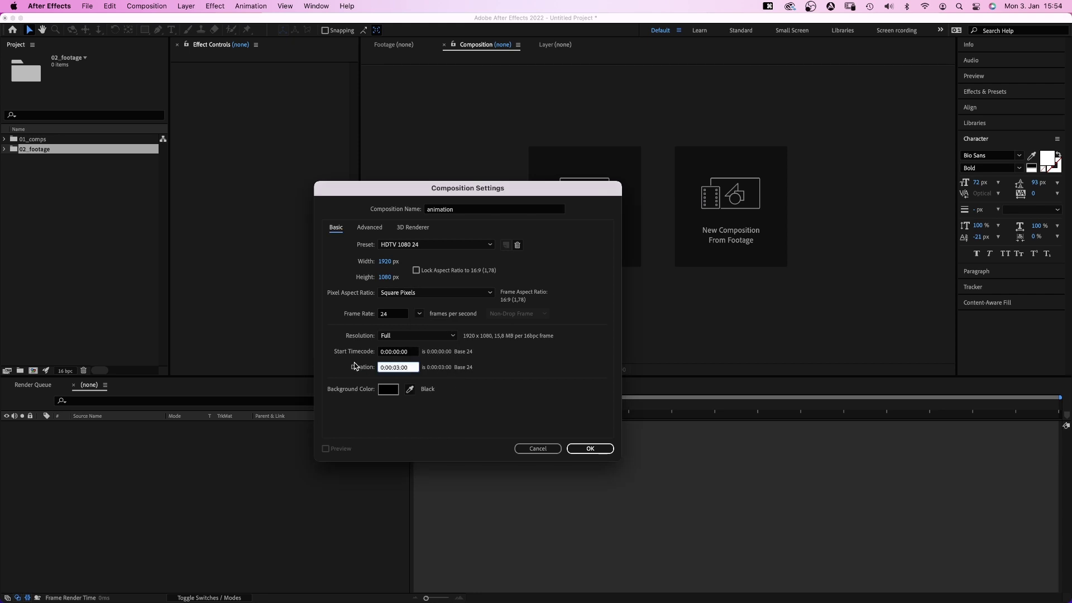
{"action": "type", "text": "300"}
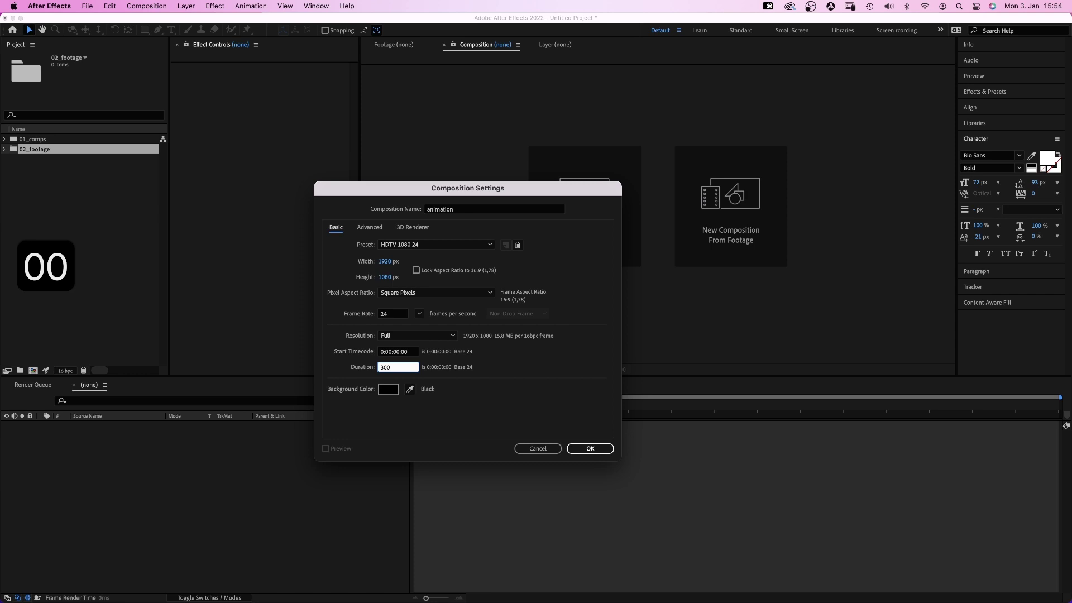
{"action": "left_click", "coordinate": [453, 389]}
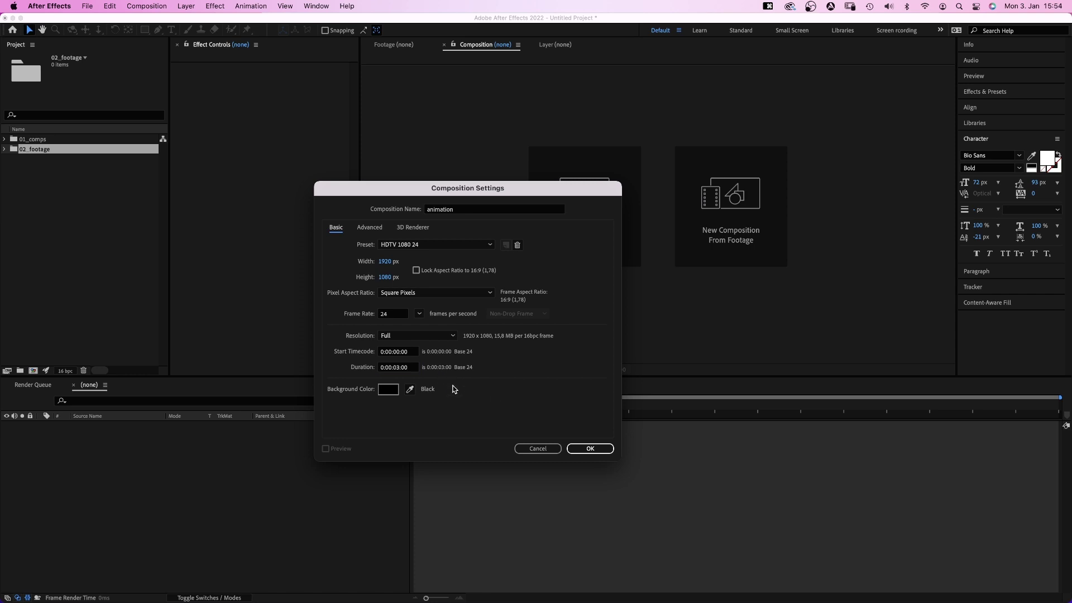
{"action": "left_click", "coordinate": [388, 389]}
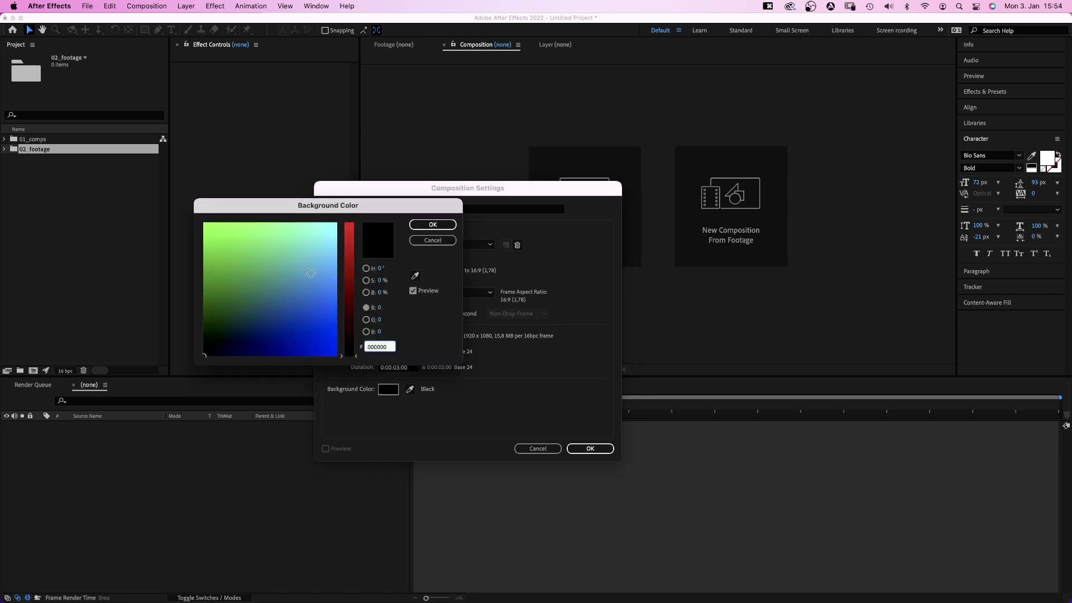
{"action": "left_click", "coordinate": [438, 225]}
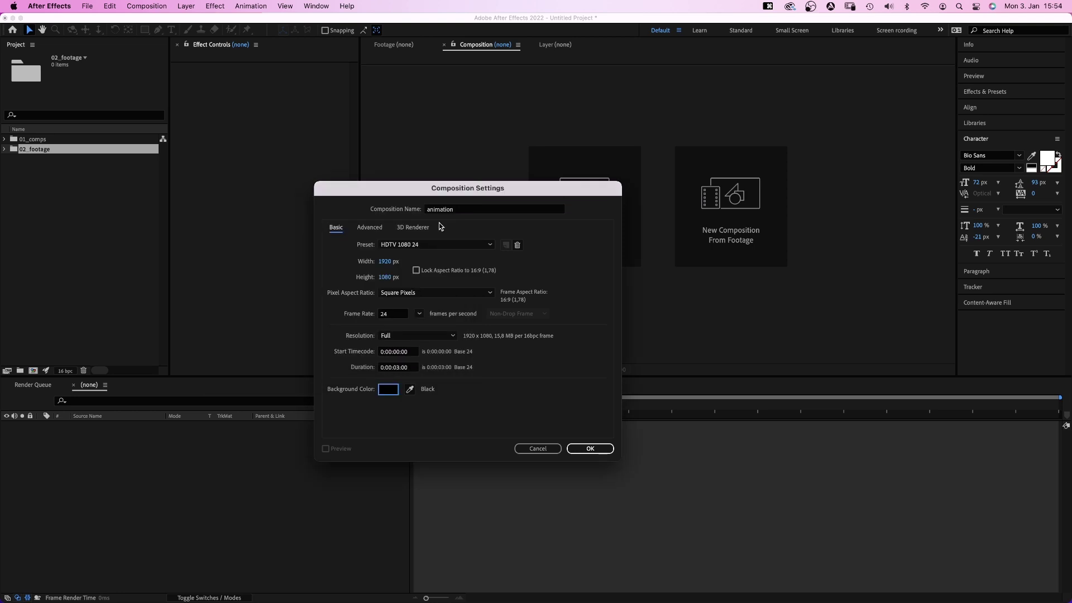
Create the animation composition and move it into the 01_comps folder.
{"action": "left_click", "coordinate": [583, 450]}
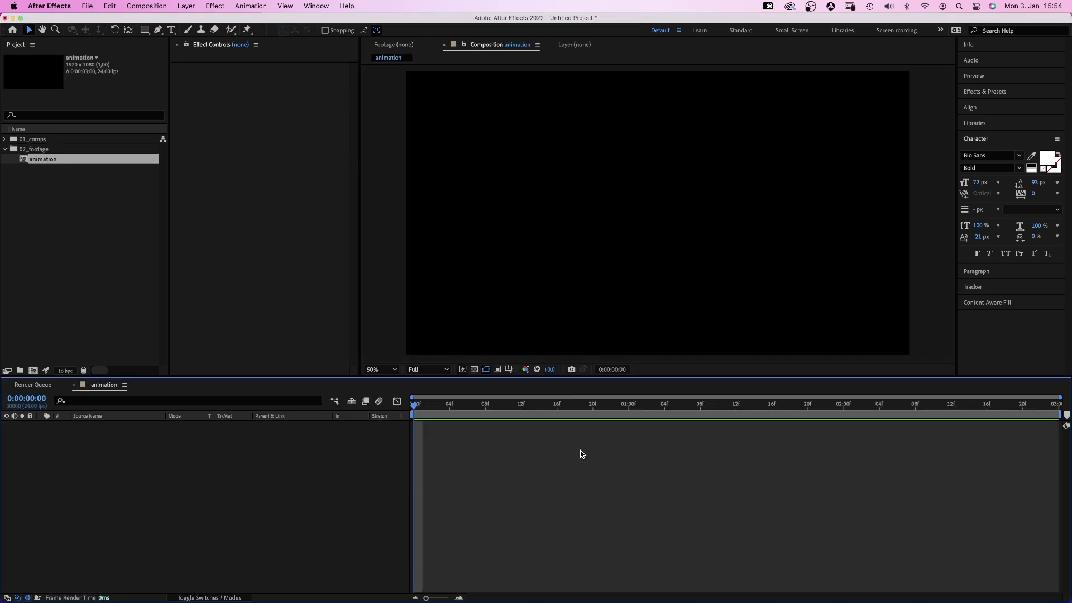
{"action": "left_click_drag", "start_coordinate": [39, 160], "coordinate": [30, 139]}
{"action": "left_click", "coordinate": [5, 140]}
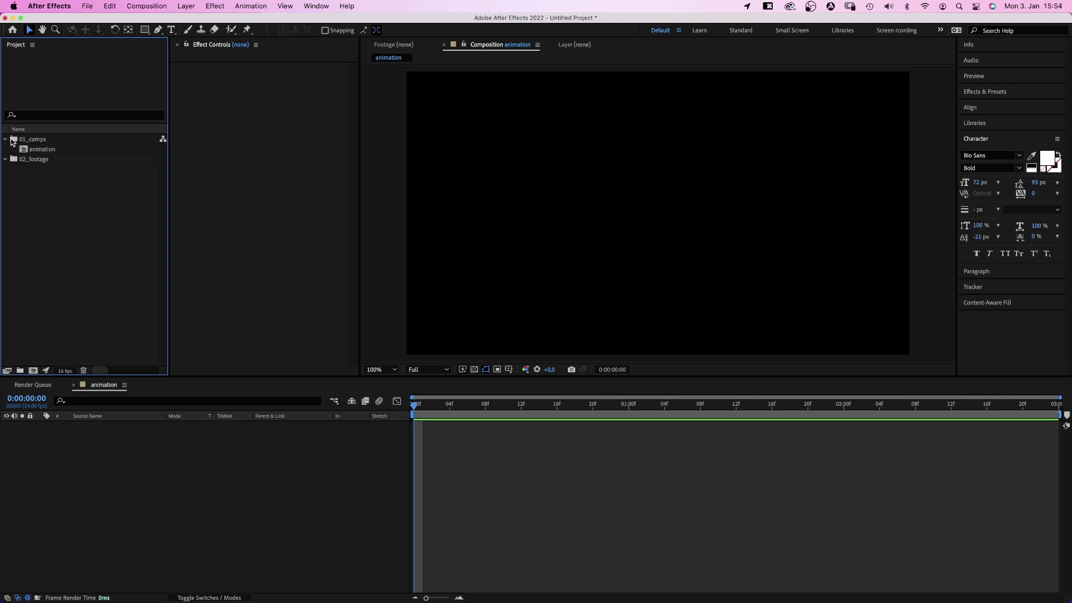
{"action": "left_click", "coordinate": [13, 141]}
{"action": "left_click", "coordinate": [239, 485]}
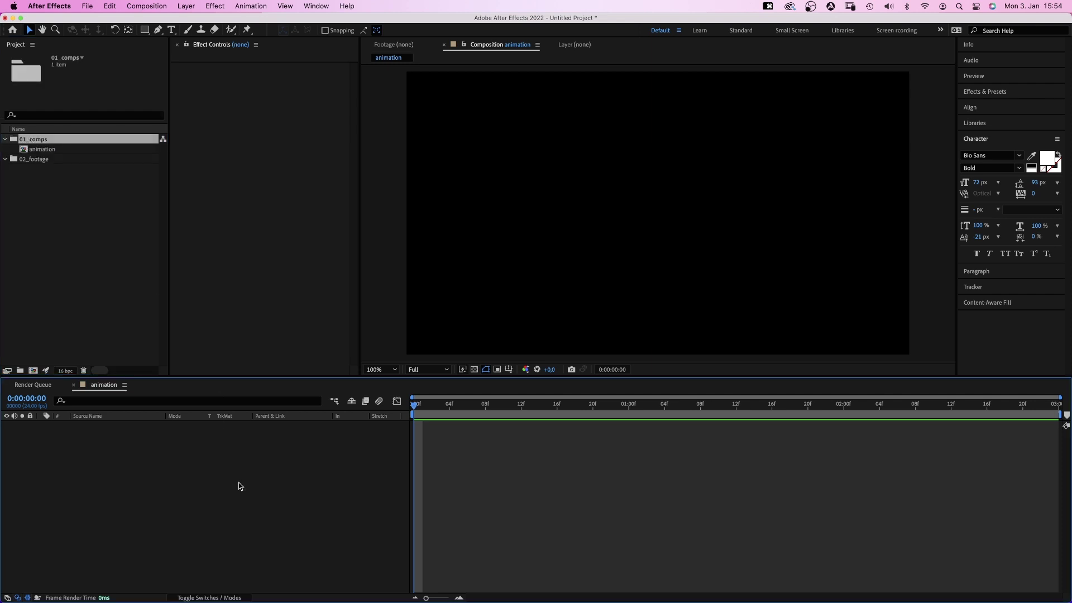
Make a new solid named background and pick dark blue 391155 as its colour.
{"action": "left_click", "coordinate": [186, 7]}
{"action": "mouse_move", "coordinate": [187, 21]}
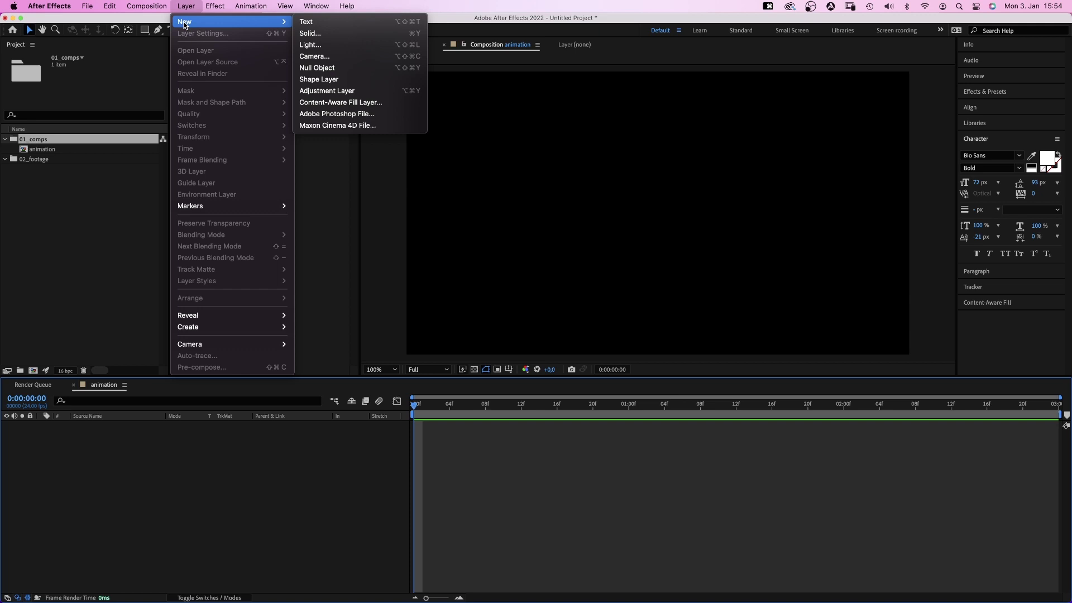
{"action": "left_click", "coordinate": [354, 36]}
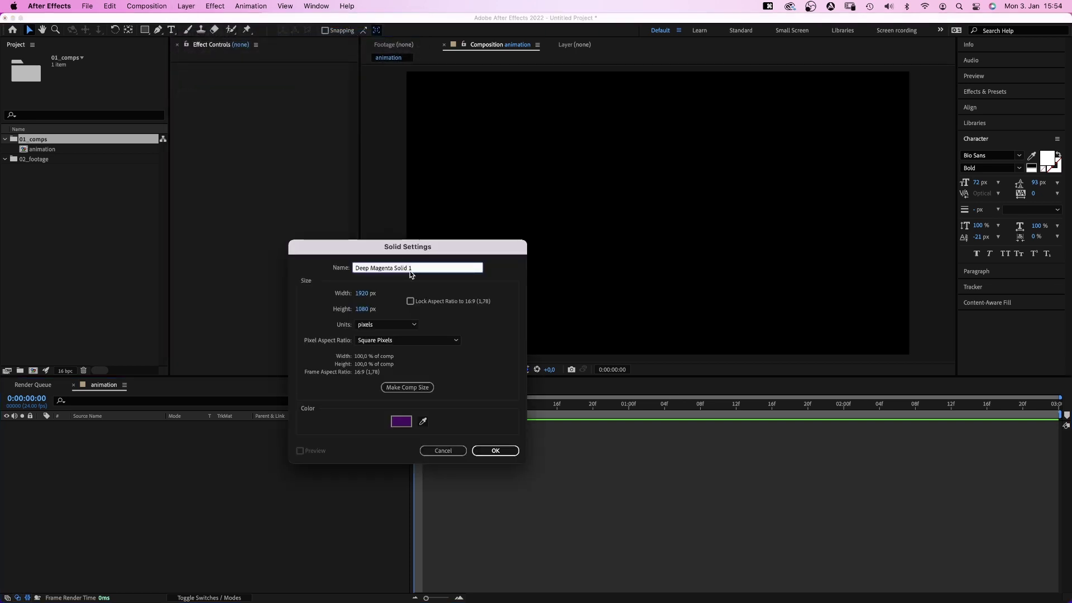
{"action": "type", "text": "back"}
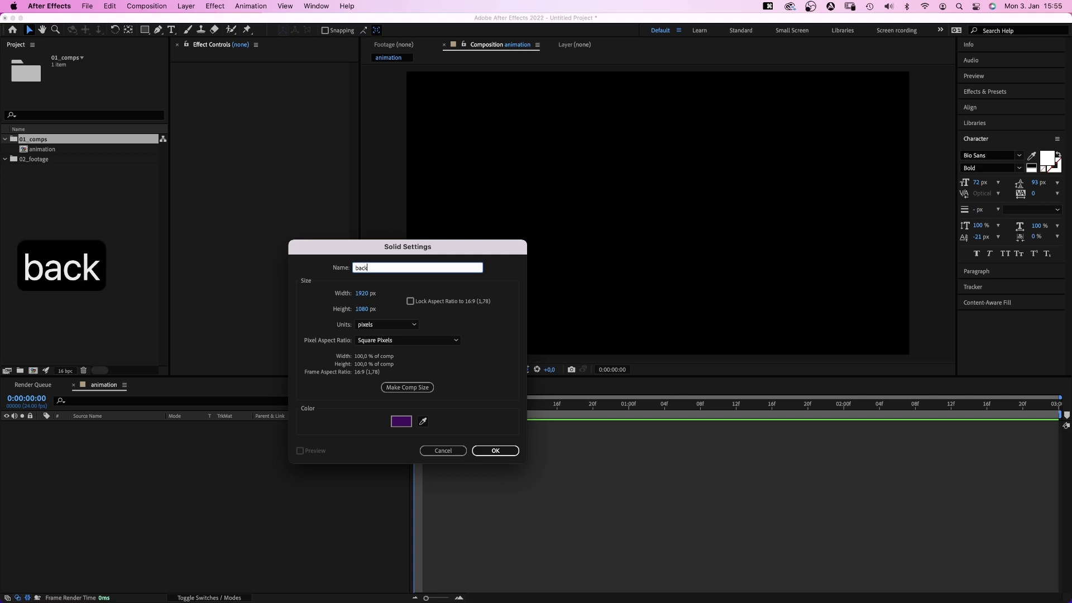
{"action": "type", "text": "ground"}
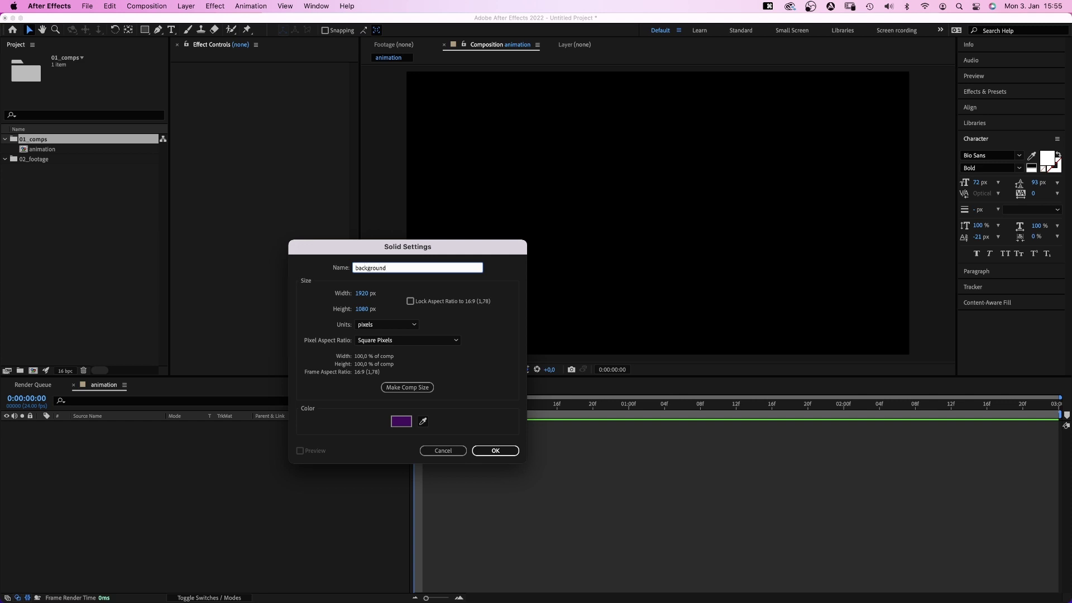
{"action": "left_click", "coordinate": [401, 421]}
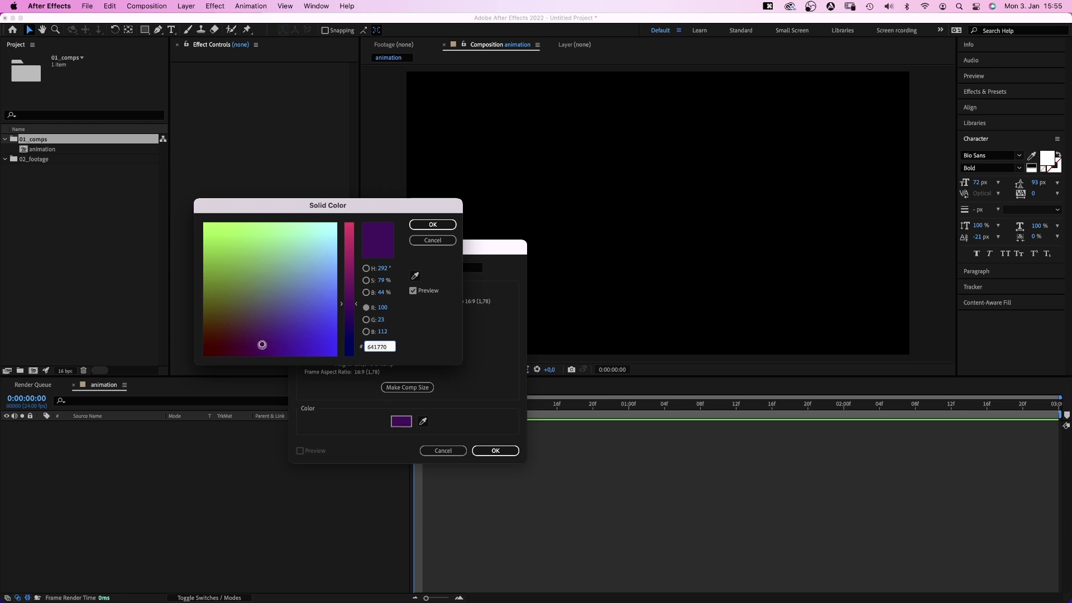
{"action": "left_click", "coordinate": [248, 347]}
{"action": "left_click_drag", "start_coordinate": [352, 311], "coordinate": [353, 330]}
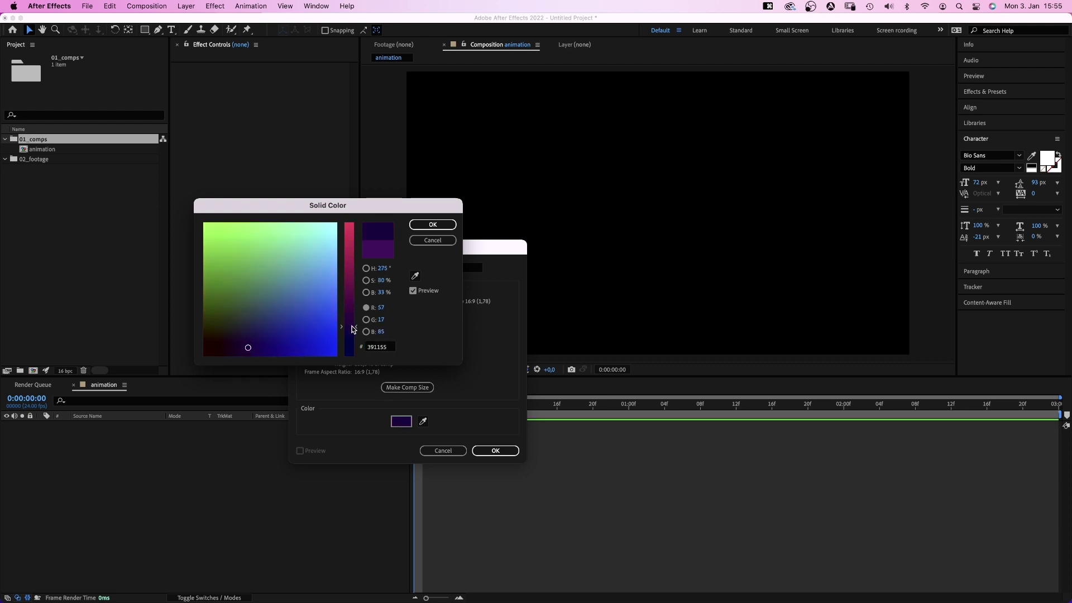
{"action": "left_click", "coordinate": [434, 225]}
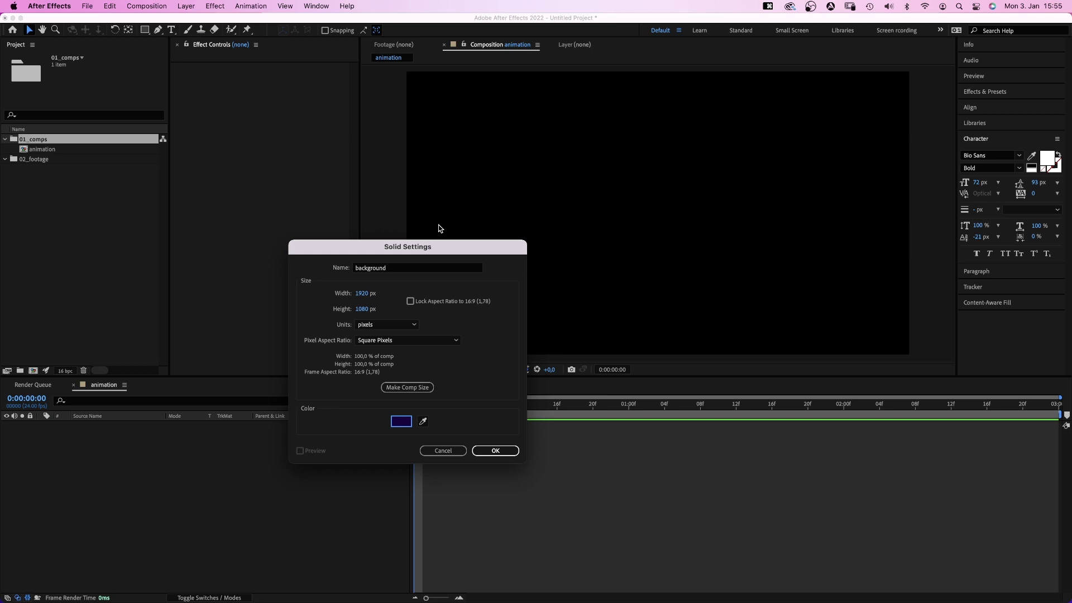
Create the background solid and select it in the expanded Solids folder.
{"action": "left_click", "coordinate": [496, 451]}
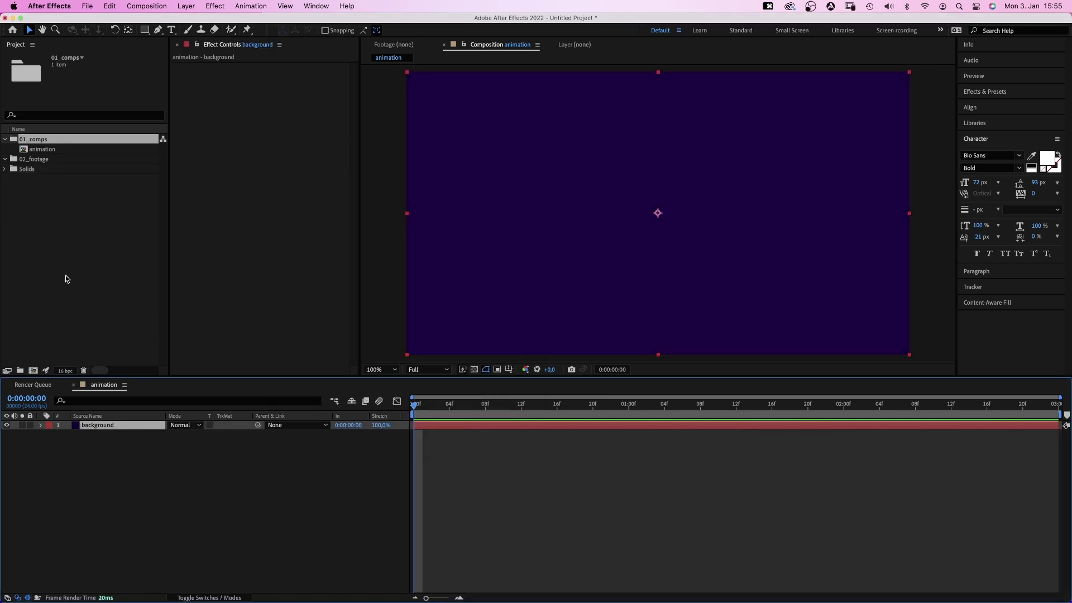
{"action": "left_click", "coordinate": [5, 169]}
{"action": "left_click", "coordinate": [35, 180]}
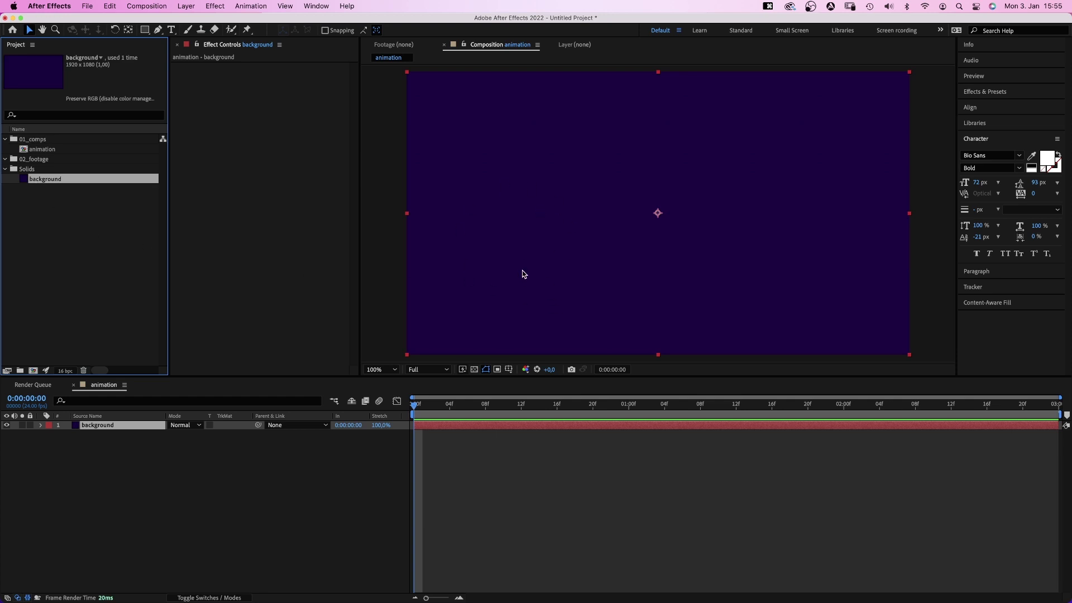
Save the project as 220104_animation.aep in a new Desktop folder named animation.
{"action": "left_click", "coordinate": [87, 7]}
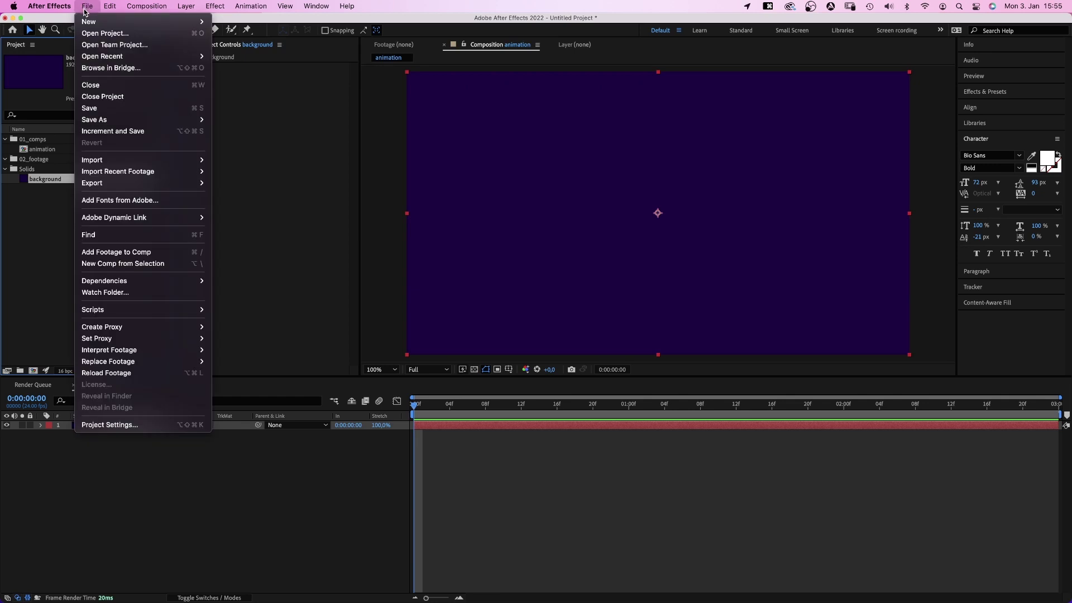
{"action": "left_click", "coordinate": [117, 108]}
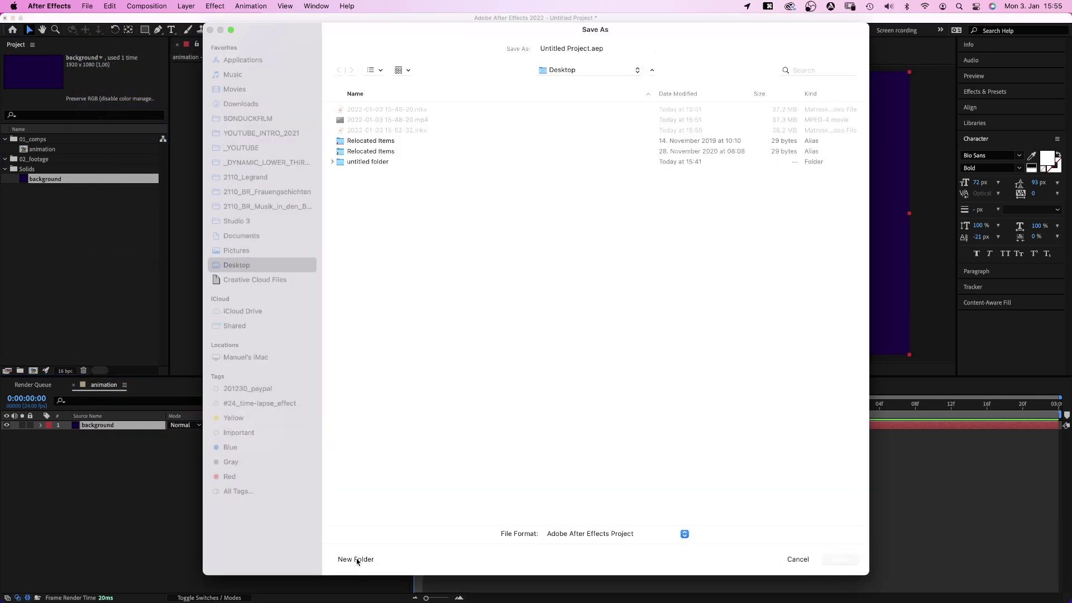
{"action": "left_click", "coordinate": [356, 558]}
{"action": "type", "text": "animation"}
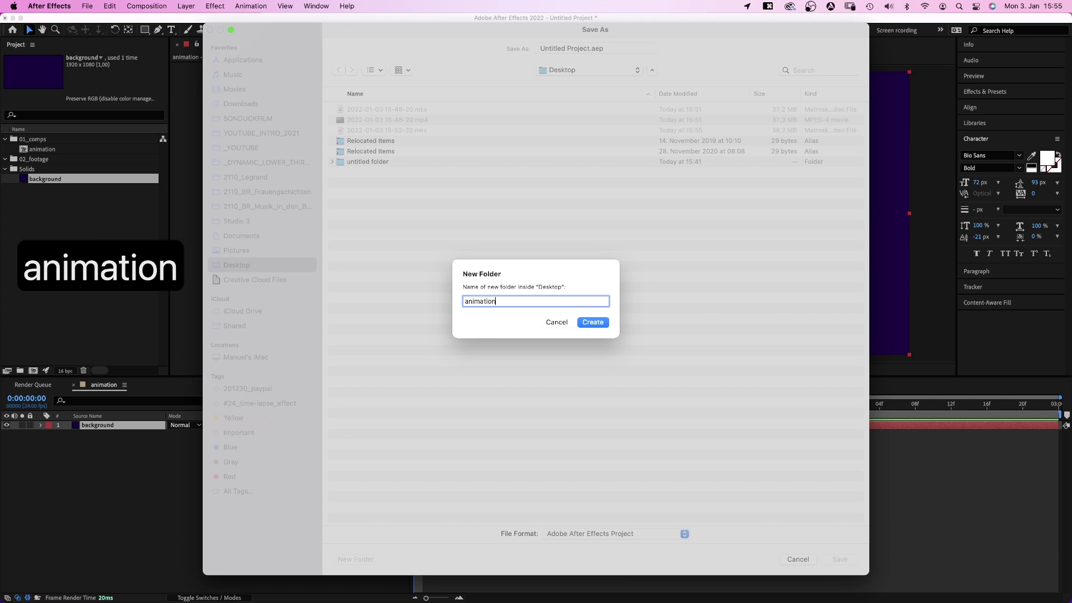
{"action": "key", "text": "Return"}
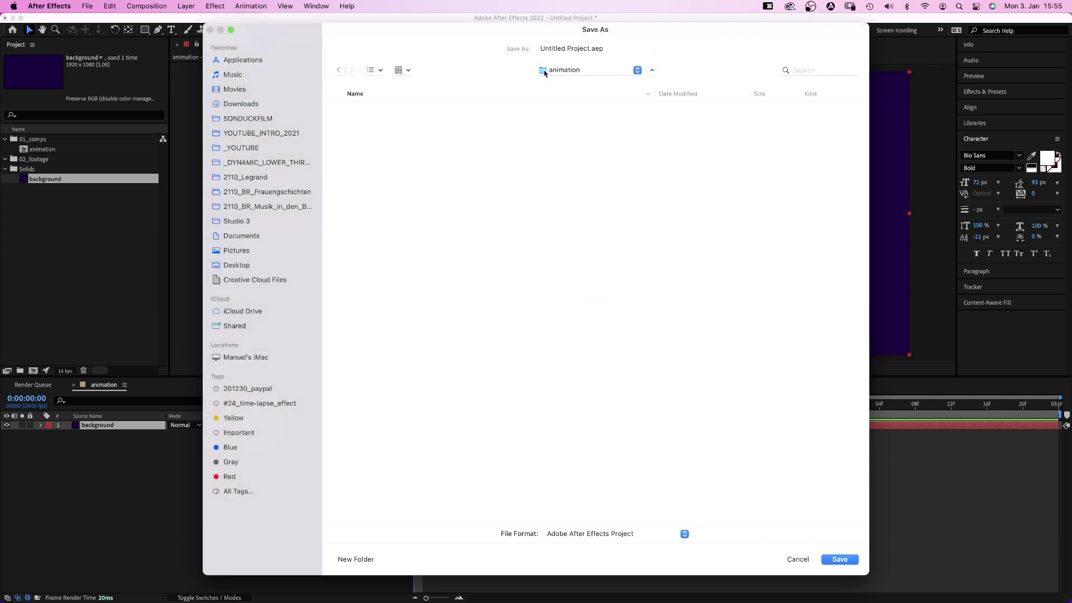
{"action": "left_click", "coordinate": [586, 49]}
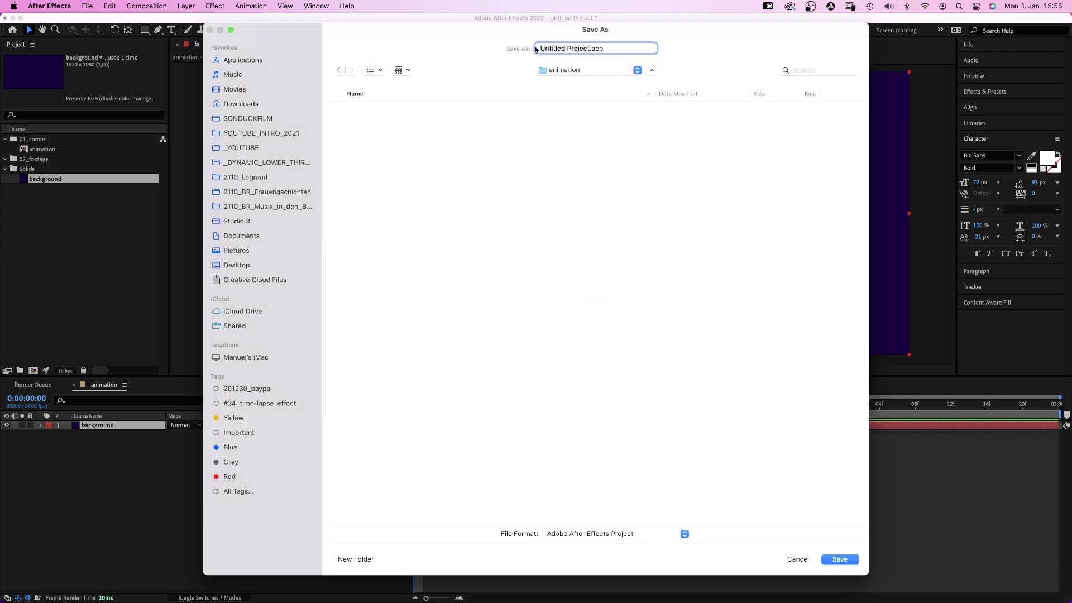
{"action": "type", "text": "22"}
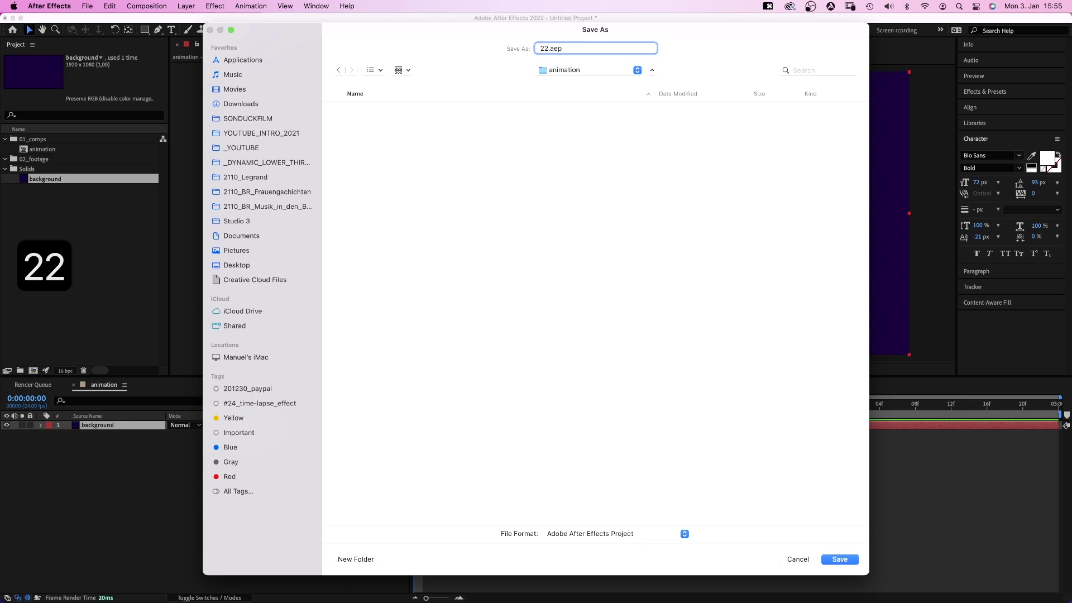
{"action": "type", "text": "010"}
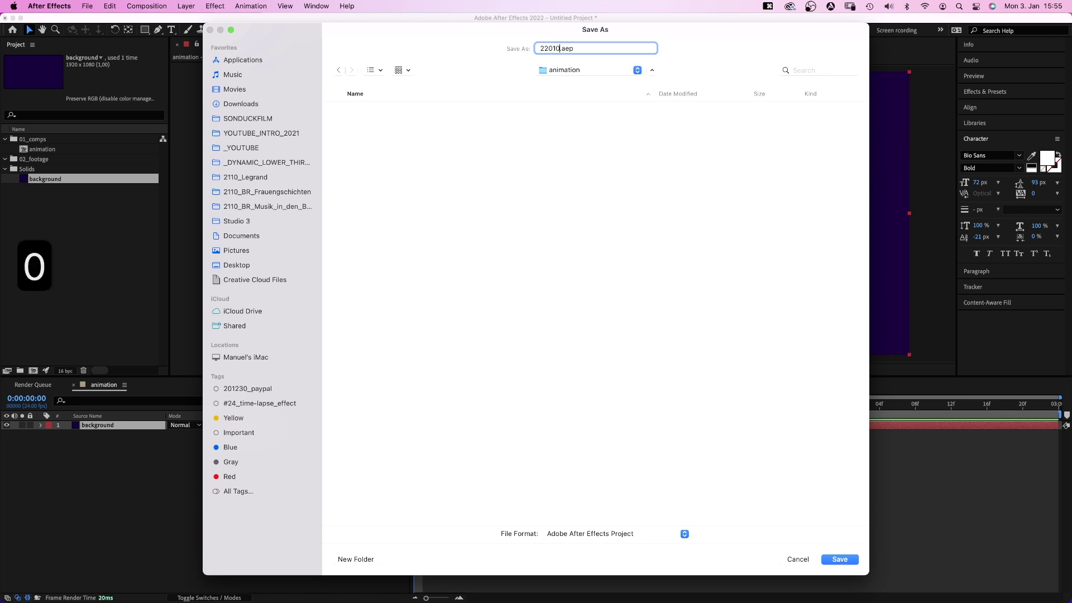
{"action": "type", "text": "4_anima"}
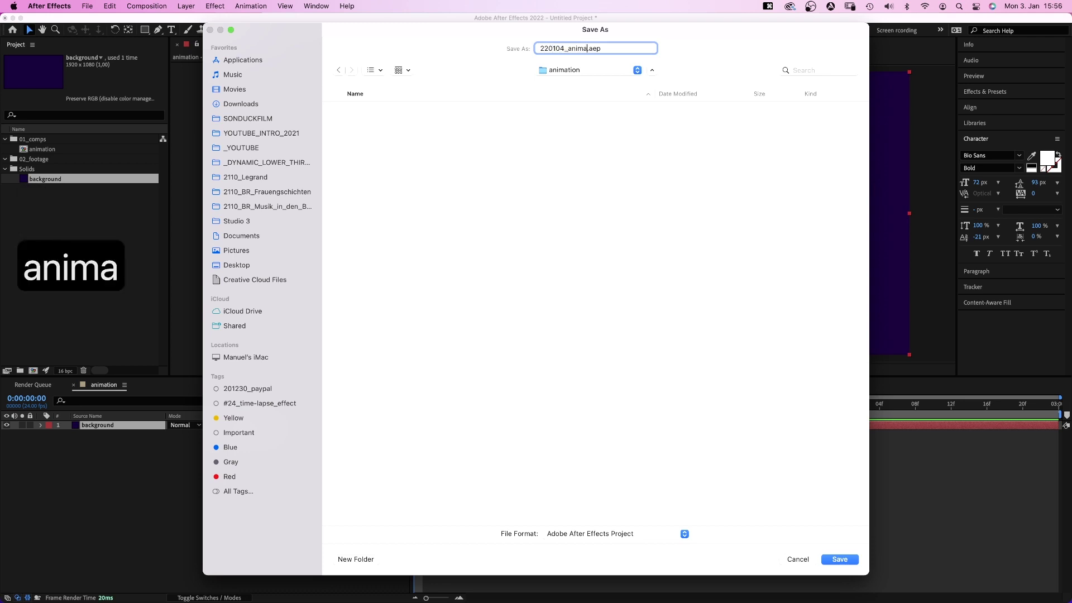
{"action": "type", "text": "tion"}
{"action": "key", "text": "Return"}
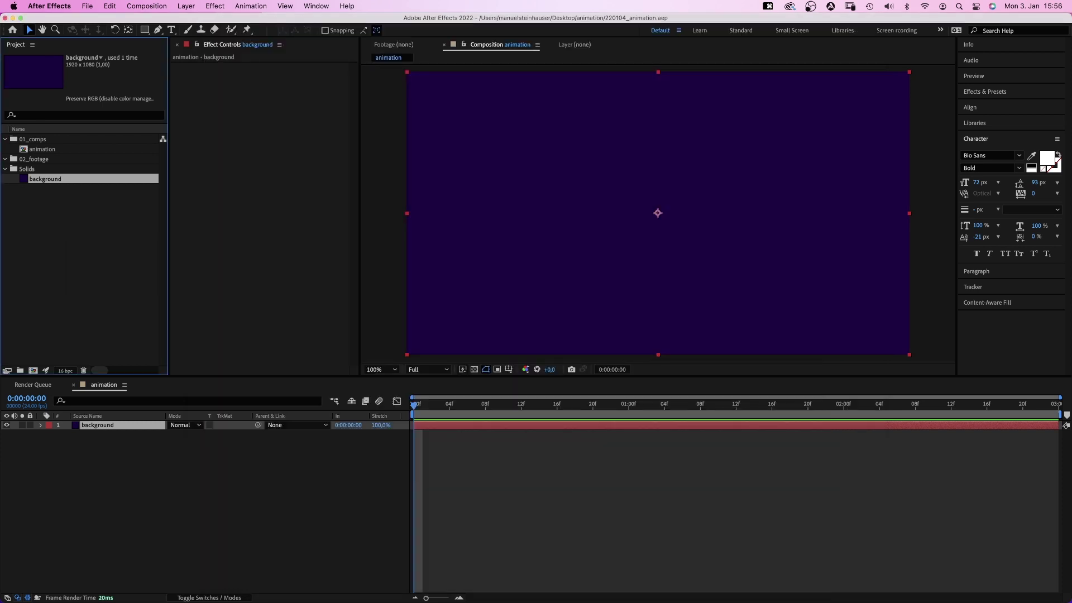
Set Auto-Save preferences to keep a maximum of 10 project versions.
{"action": "left_click", "coordinate": [57, 6]}
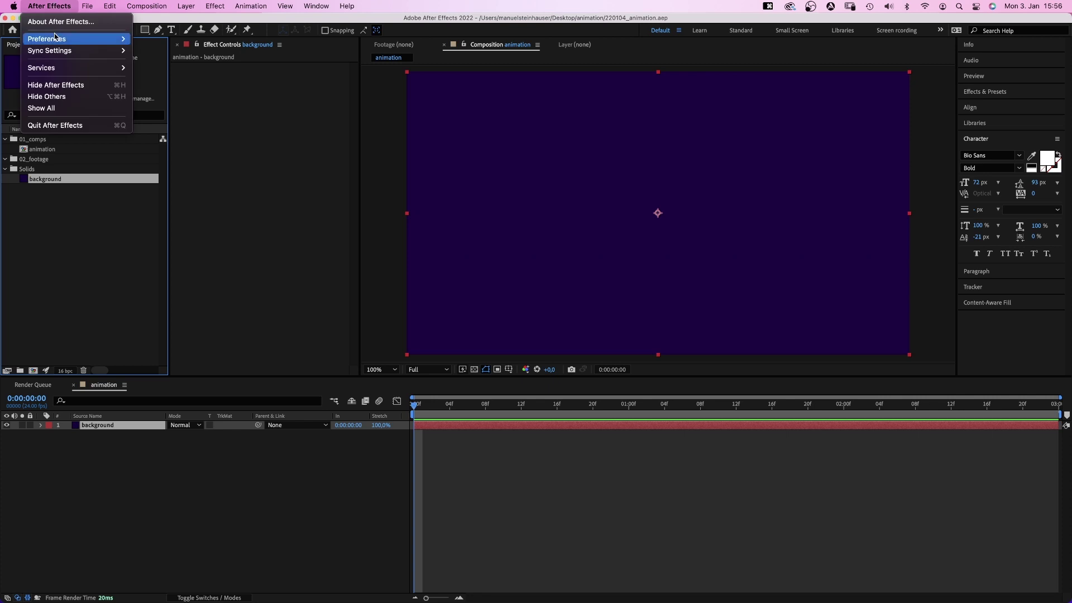
{"action": "mouse_move", "coordinate": [56, 38]}
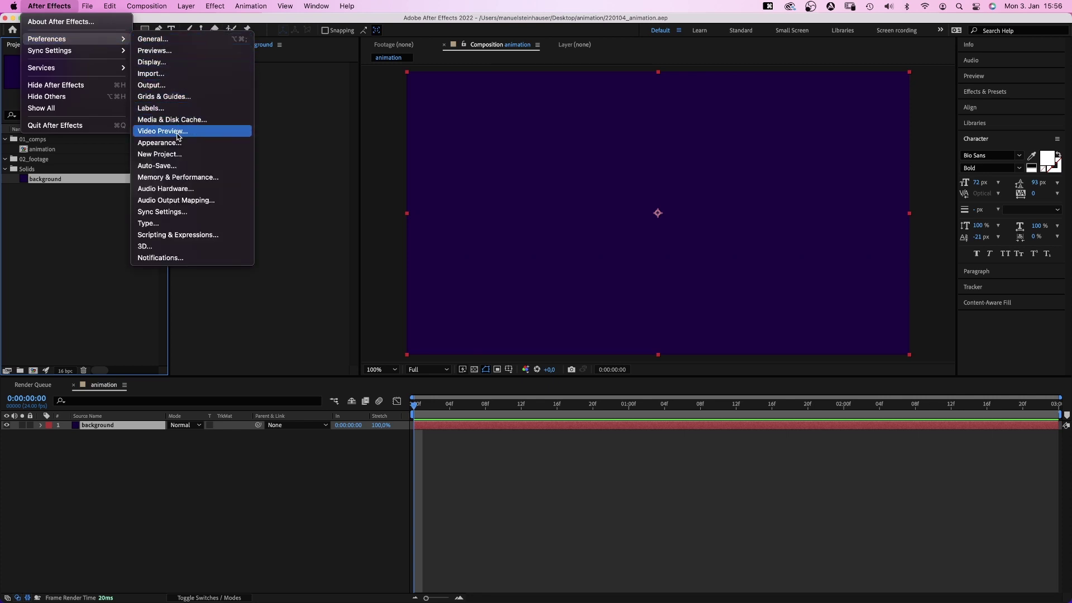
{"action": "left_click", "coordinate": [180, 166]}
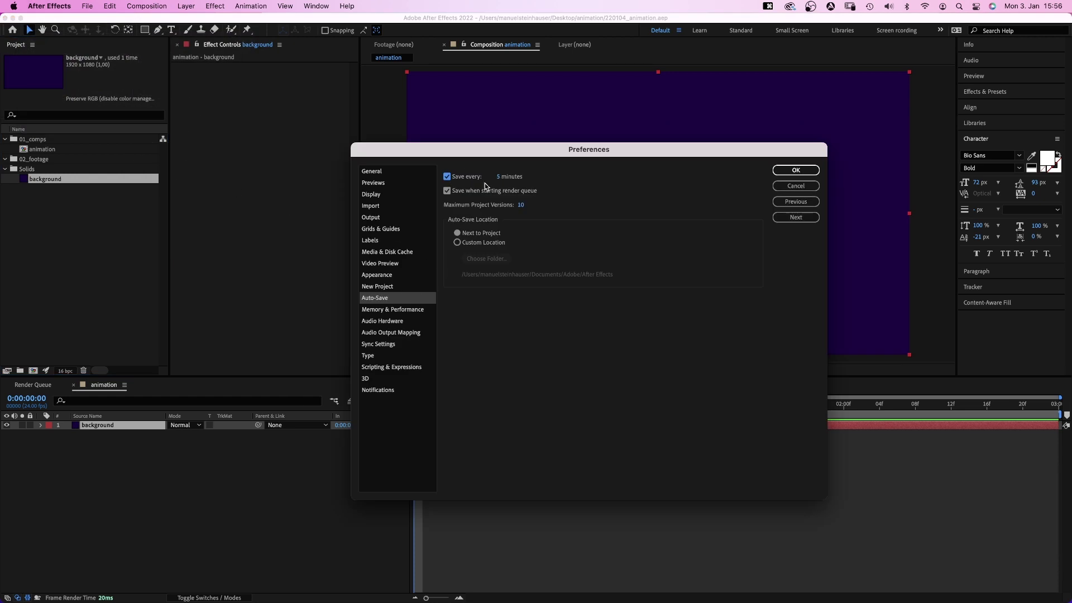
{"action": "left_click", "coordinate": [521, 205]}
{"action": "type", "text": "10"}
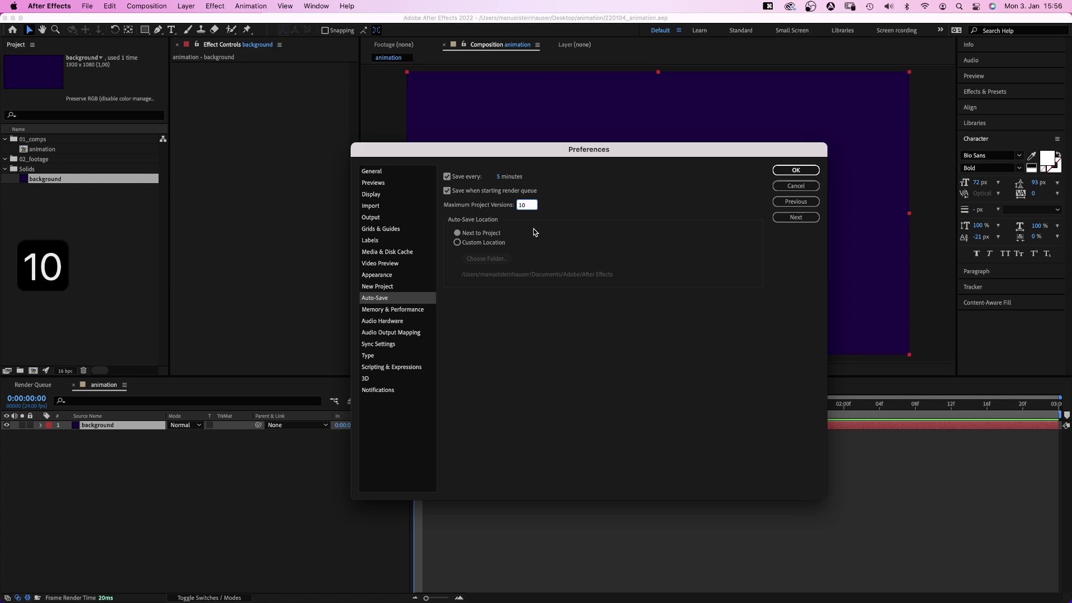
{"action": "left_click", "coordinate": [533, 232]}
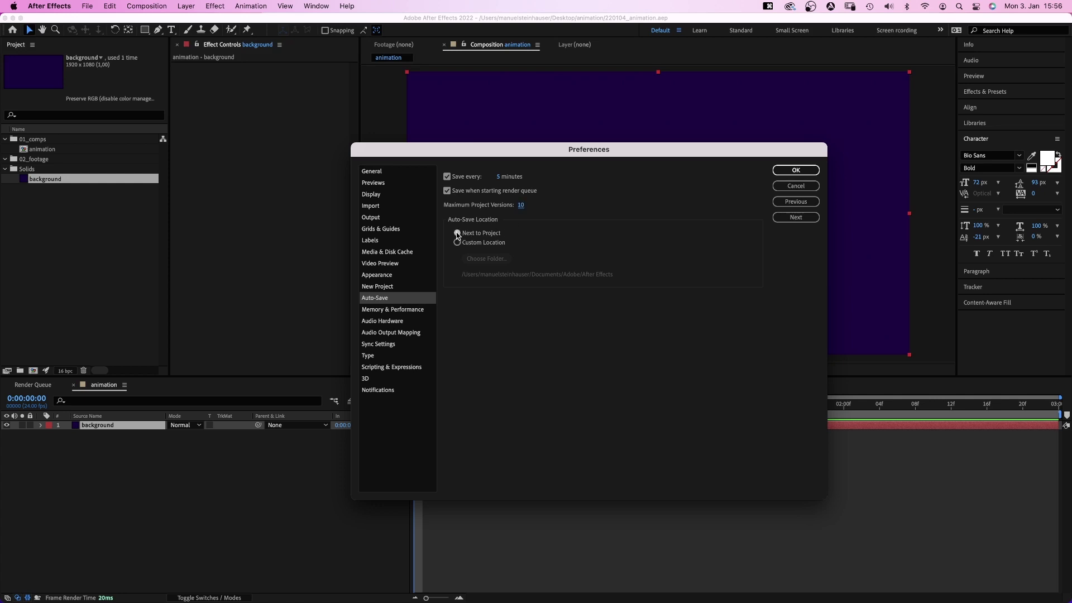
{"action": "left_click", "coordinate": [792, 171]}
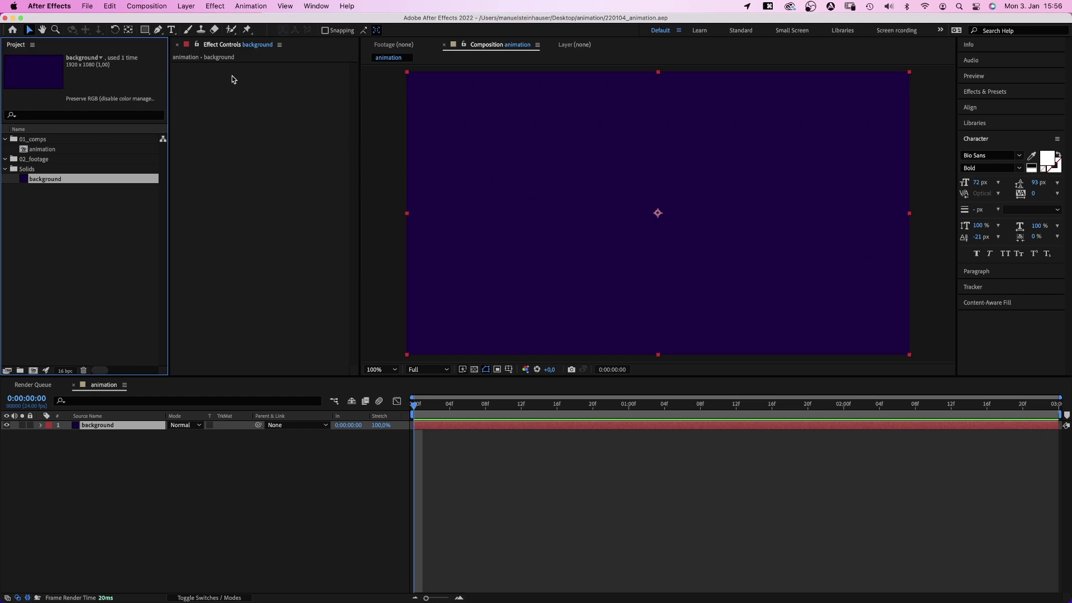
Type 'My first animation' as a new text layer and nudge it right and down.
{"action": "left_click", "coordinate": [172, 30]}
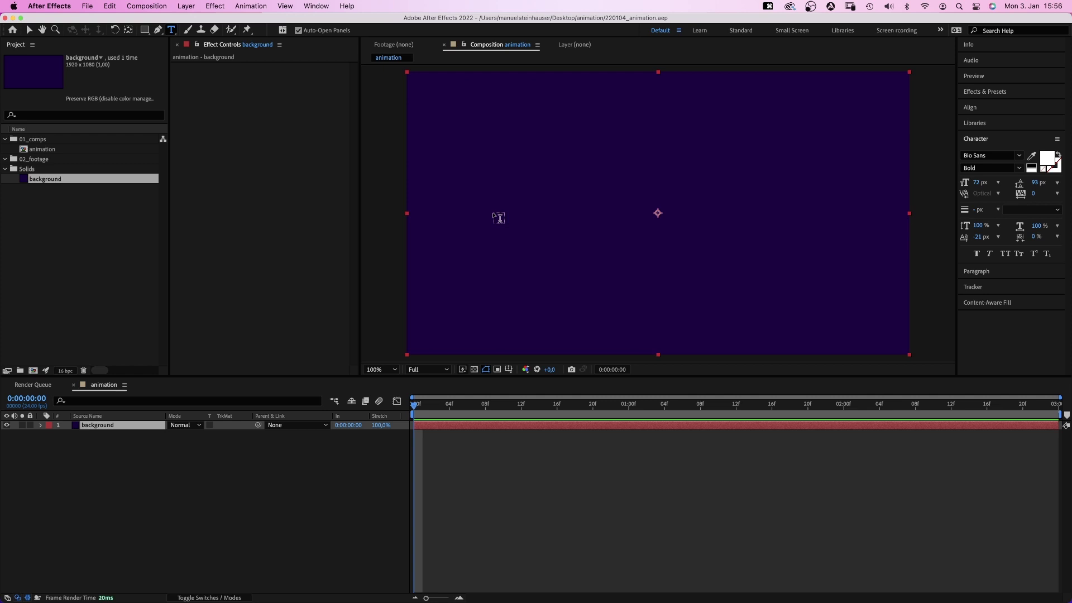
{"action": "left_click", "coordinate": [493, 215]}
{"action": "type", "text": "My "}
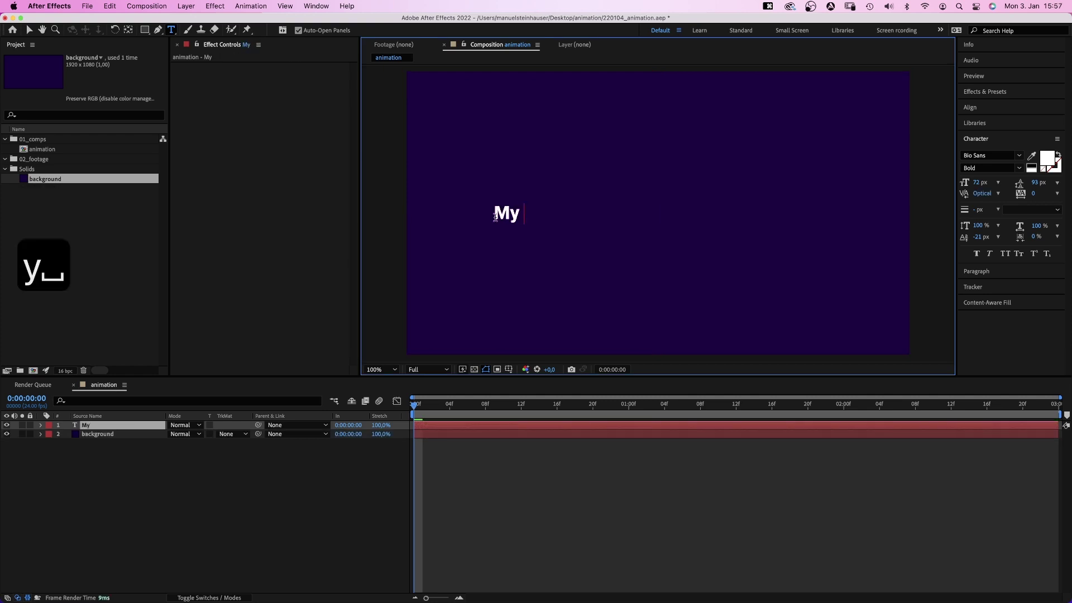
{"action": "type", "text": "first an"}
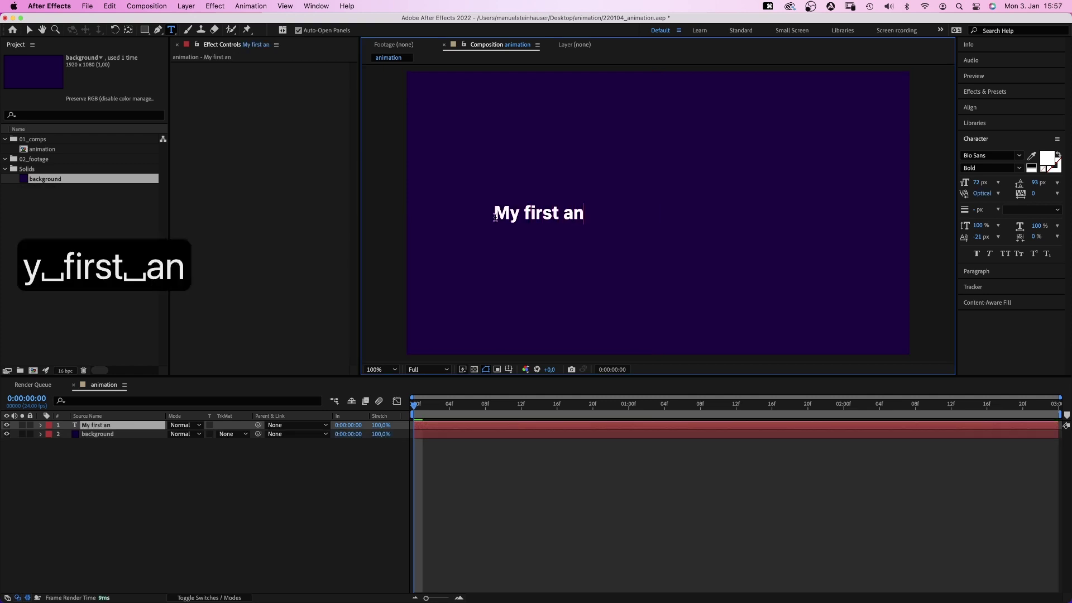
{"action": "type", "text": "imation"}
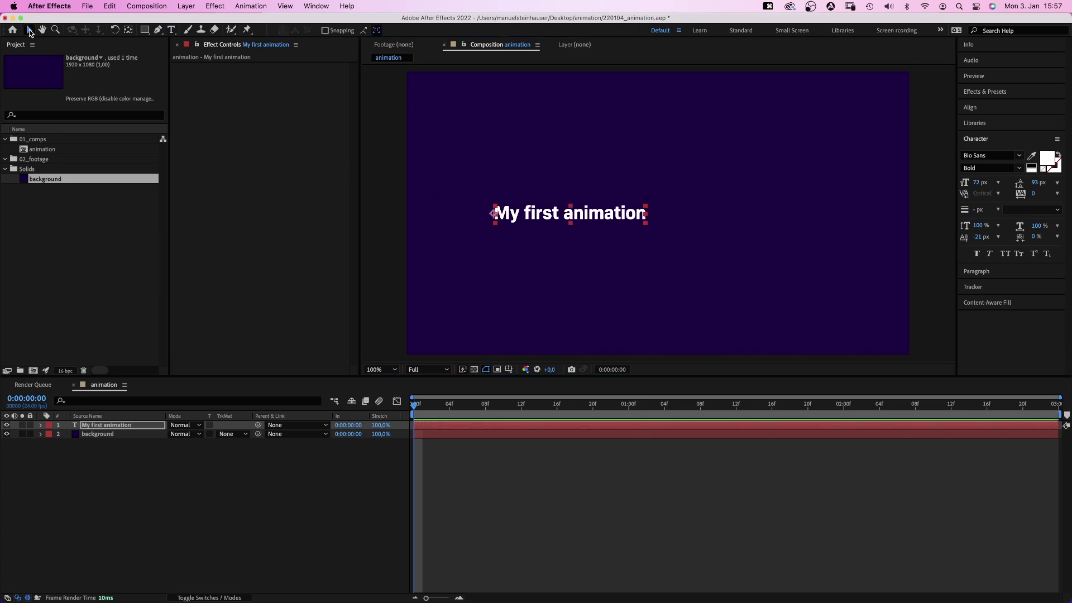
{"action": "left_click_drag", "start_coordinate": [597, 217], "coordinate": [696, 229]}
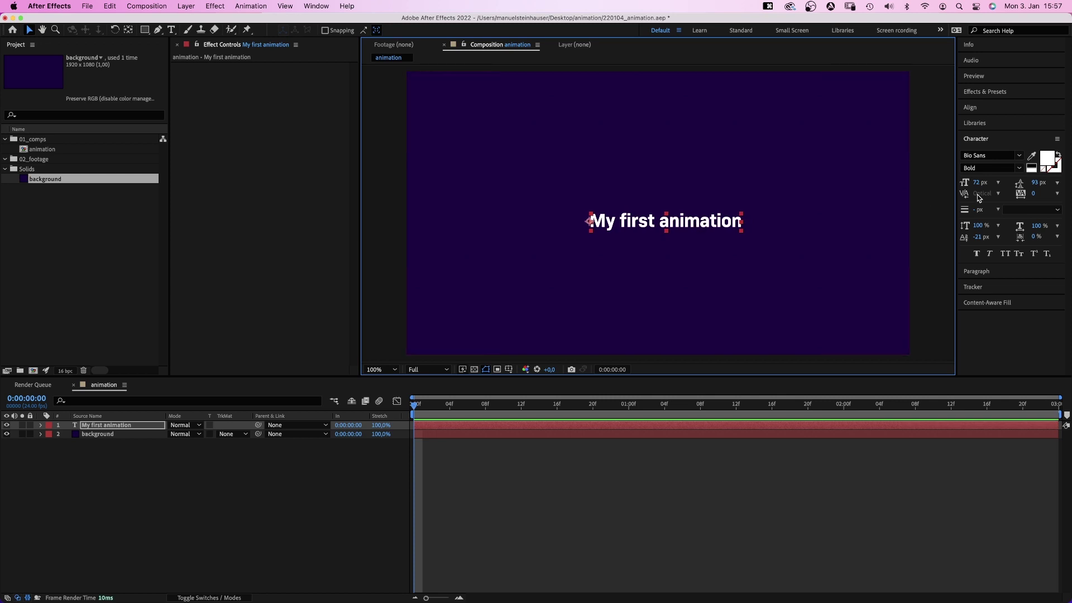
Set the title font to Proxima Nova Medium at 137 px.
{"action": "left_click", "coordinate": [1019, 155]}
{"action": "left_click_drag", "start_coordinate": [1068, 208], "coordinate": [1069, 188]}
{"action": "scroll", "coordinate": [950, 215], "scroll_direction": "down", "scroll_amount": 3}
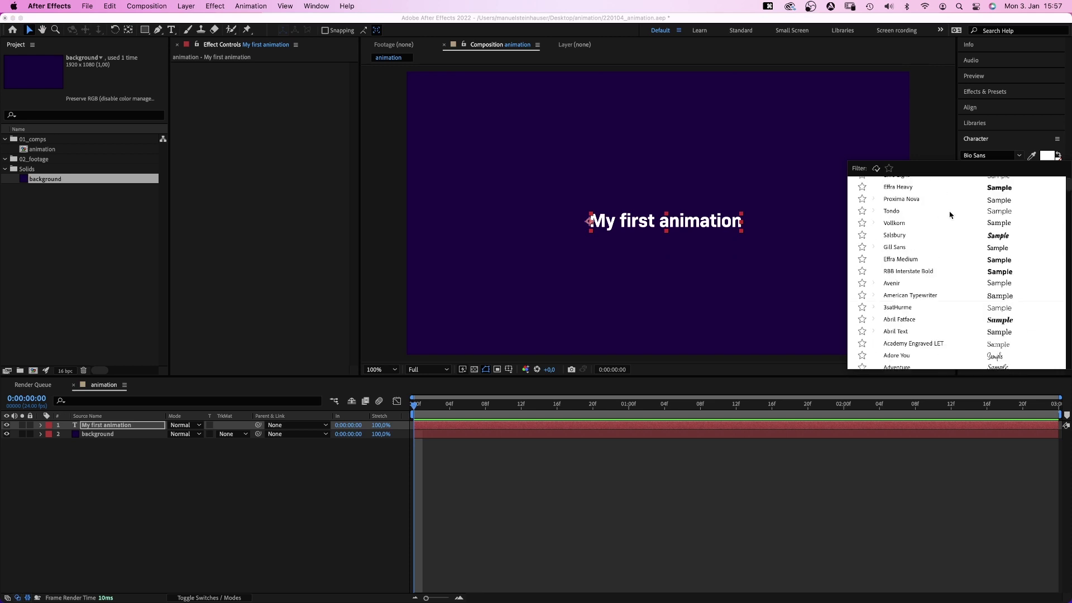
{"action": "left_click", "coordinate": [895, 199]}
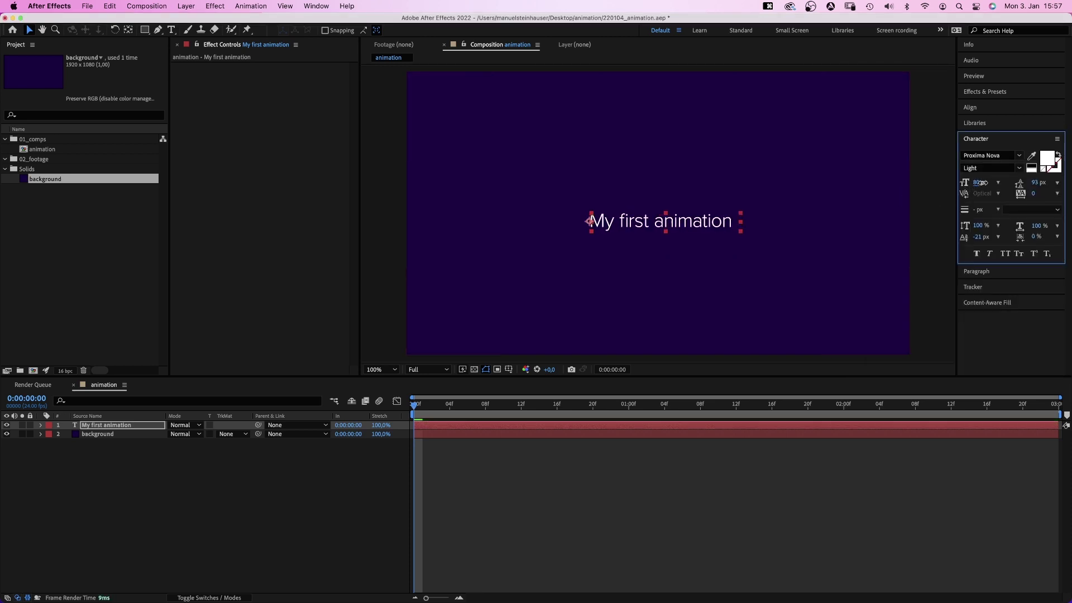
{"action": "left_click_drag", "start_coordinate": [981, 182], "coordinate": [1011, 182]}
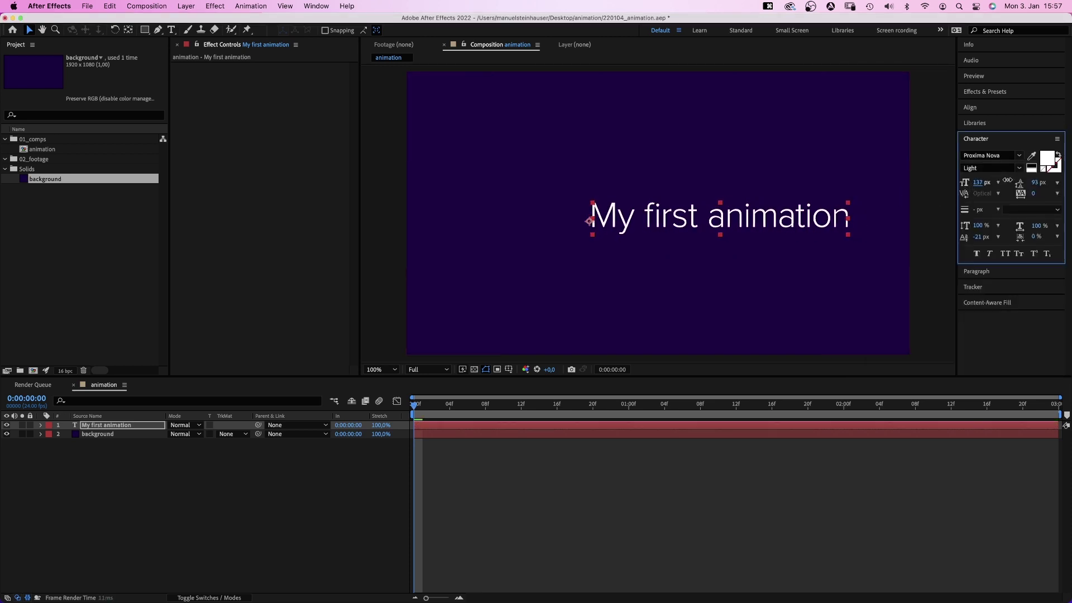
{"action": "left_click", "coordinate": [1019, 169]}
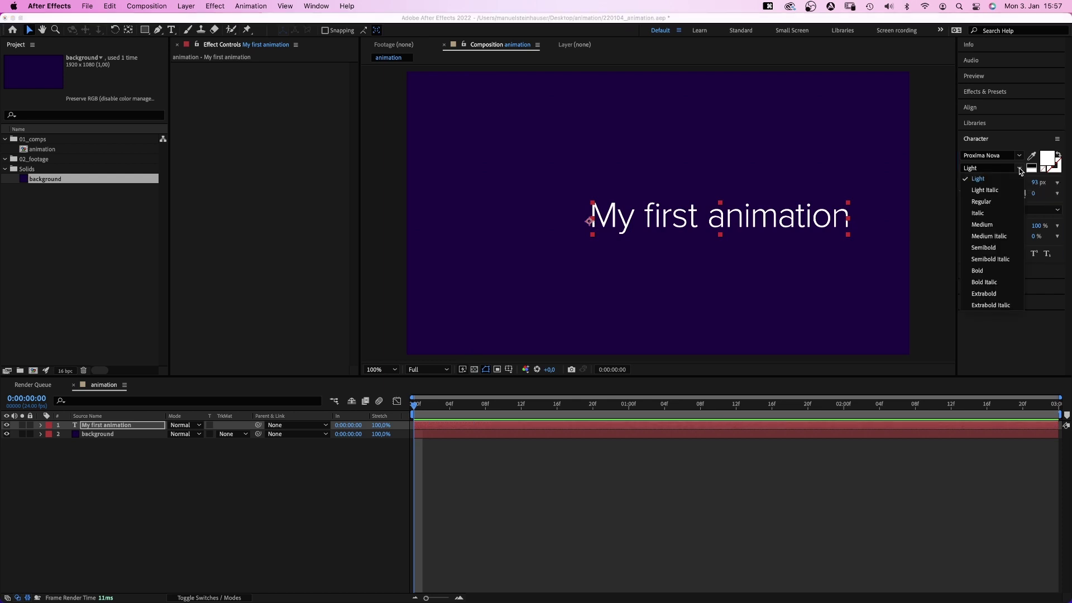
{"action": "left_click", "coordinate": [997, 224]}
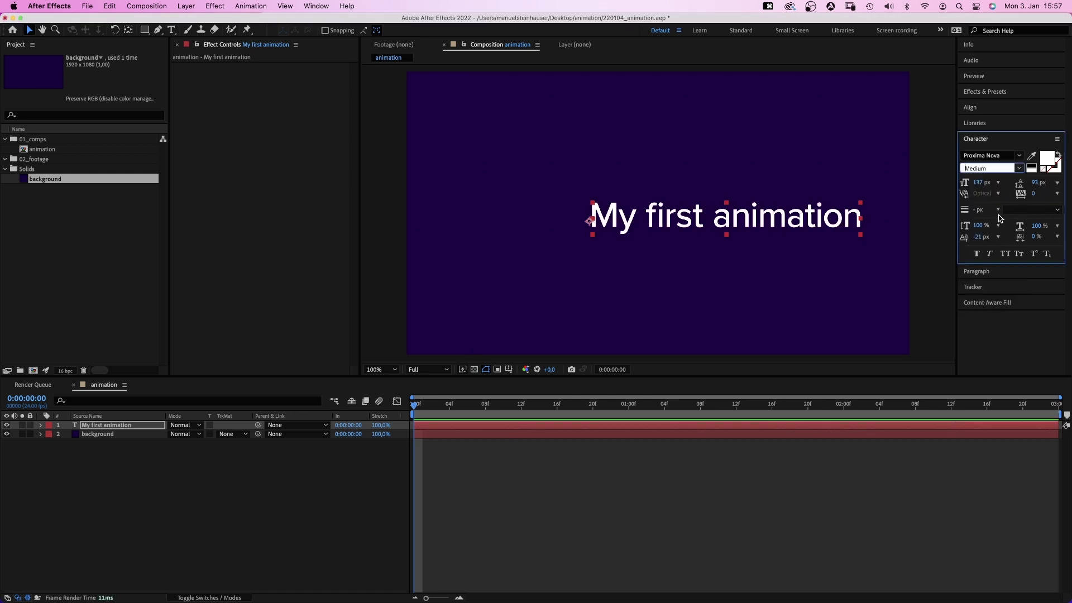
Colour the title text yellow FFFF00.
{"action": "left_click", "coordinate": [1047, 159]}
{"action": "left_click_drag", "start_coordinate": [266, 258], "coordinate": [180, 217]}
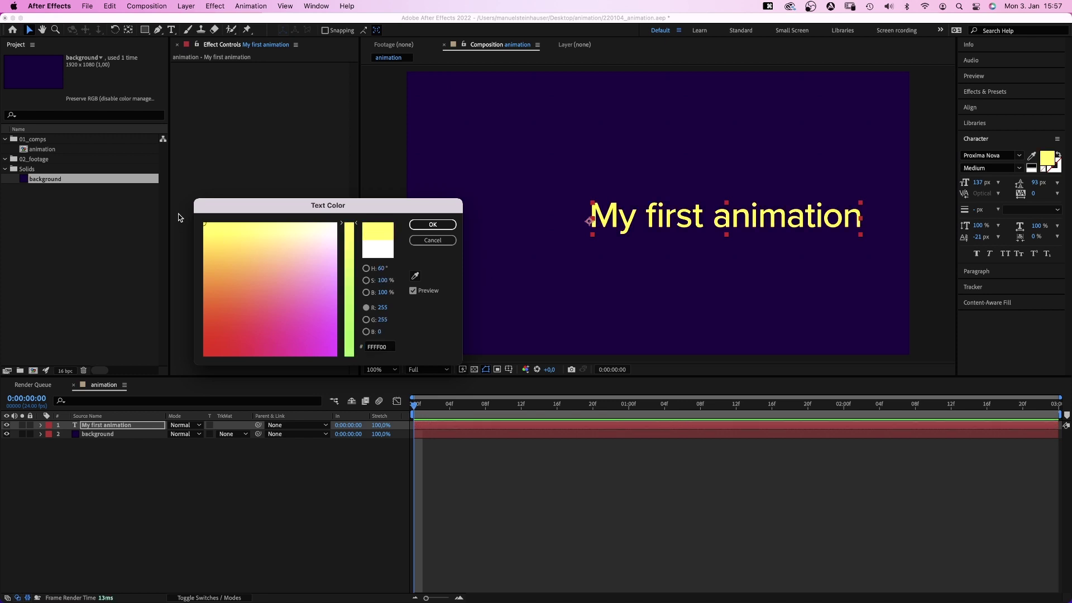
{"action": "left_click", "coordinate": [424, 226]}
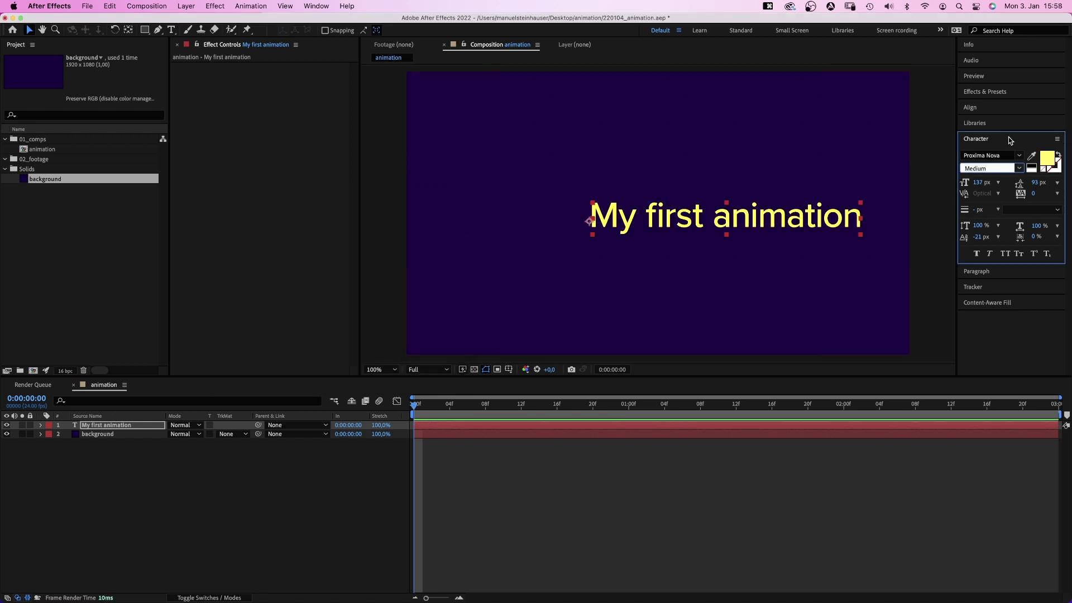
{"action": "left_click", "coordinate": [1010, 140]}
{"action": "left_click", "coordinate": [1012, 144]}
Re-dock the Character panel, then align the title horizontally and vertically to the composition.
{"action": "left_click", "coordinate": [314, 6]}
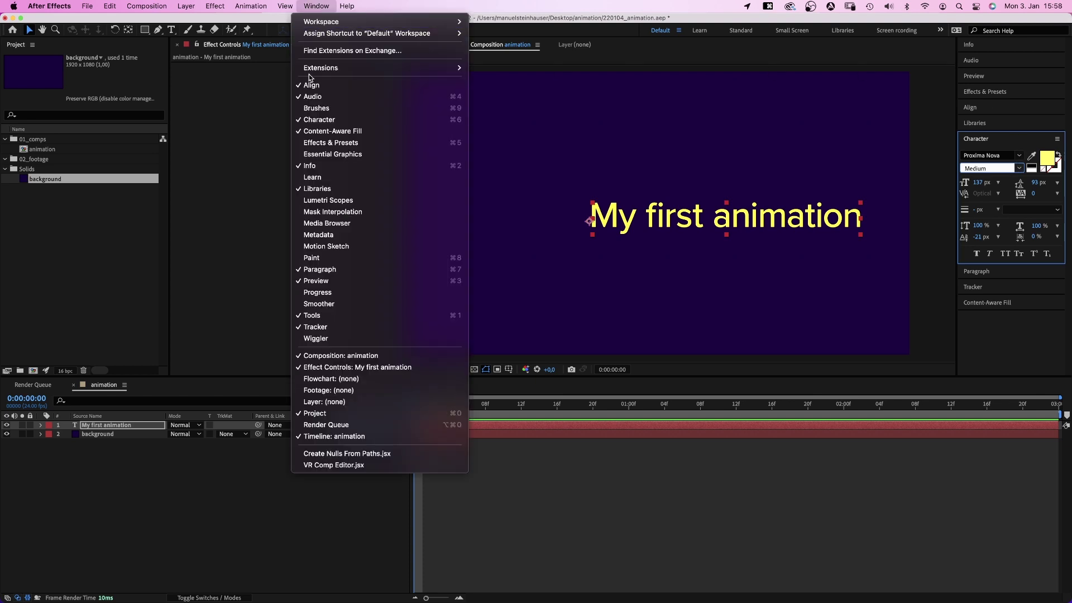
{"action": "left_click", "coordinate": [317, 120]}
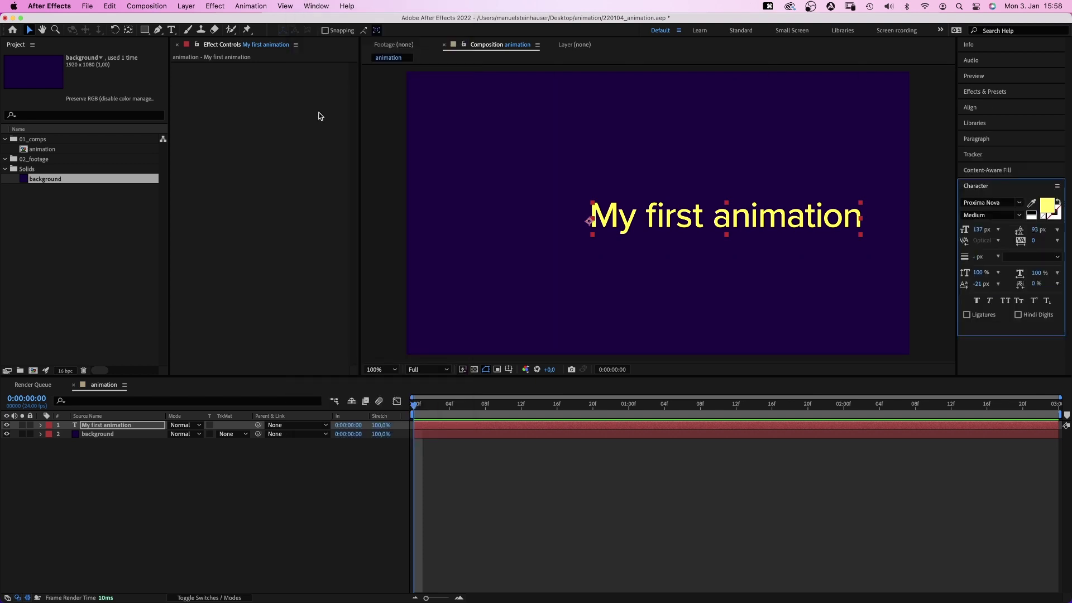
{"action": "left_click", "coordinate": [970, 107]}
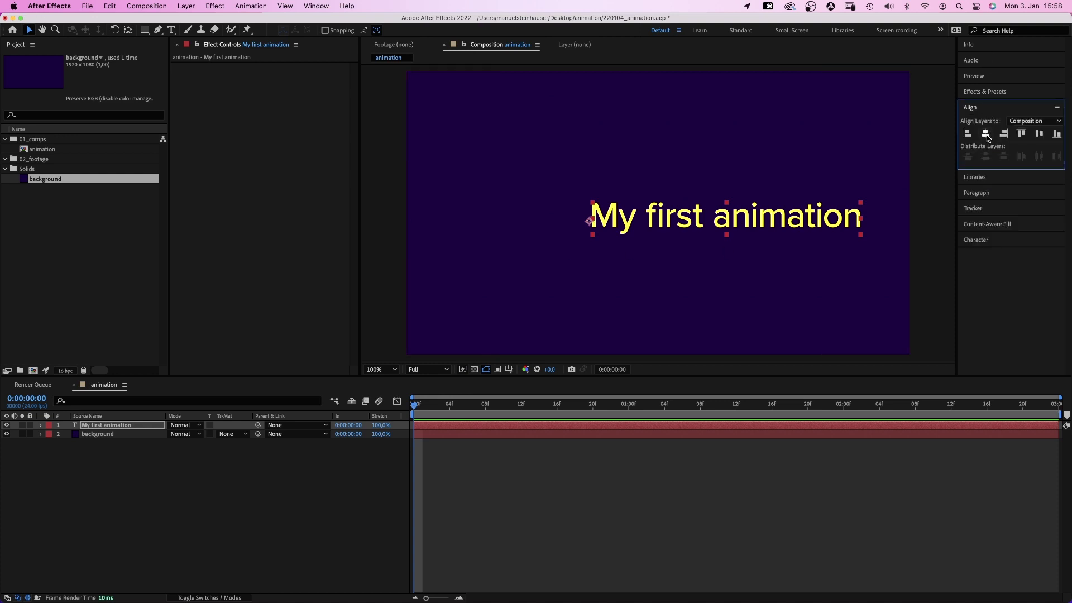
{"action": "left_click", "coordinate": [987, 135]}
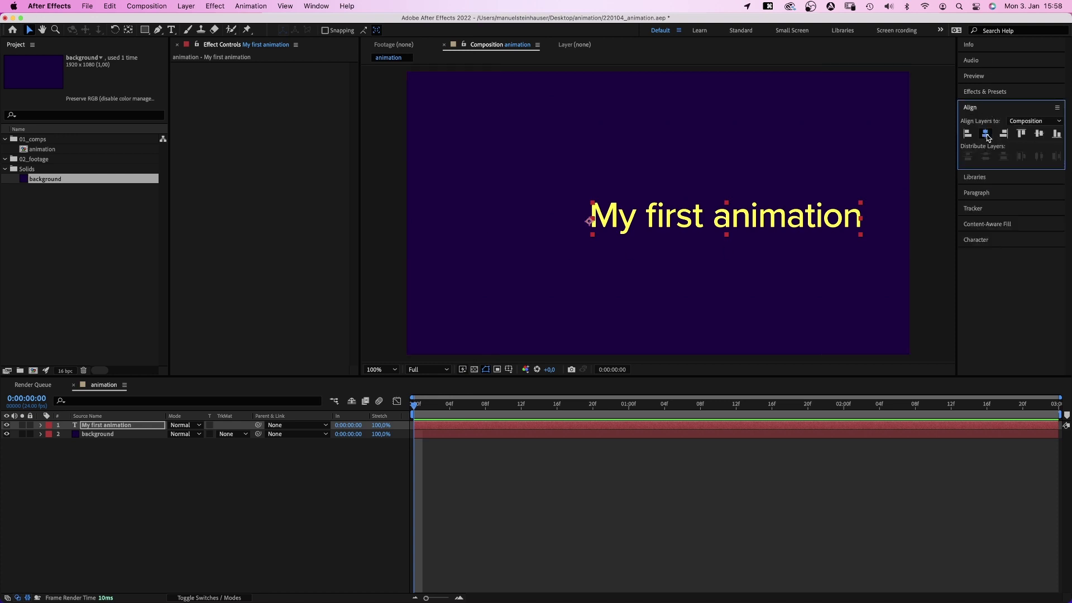
{"action": "left_click", "coordinate": [1039, 135]}
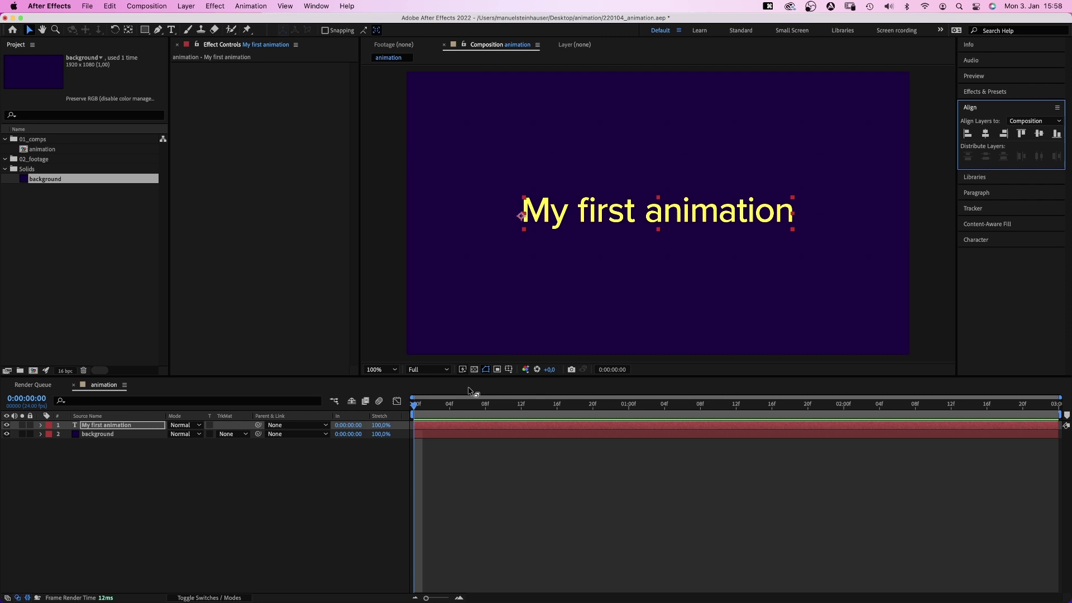
Set the title's opacity to 0% and add an opacity keyframe at frame 0.
{"action": "left_click_drag", "start_coordinate": [414, 404], "coordinate": [403, 436]}
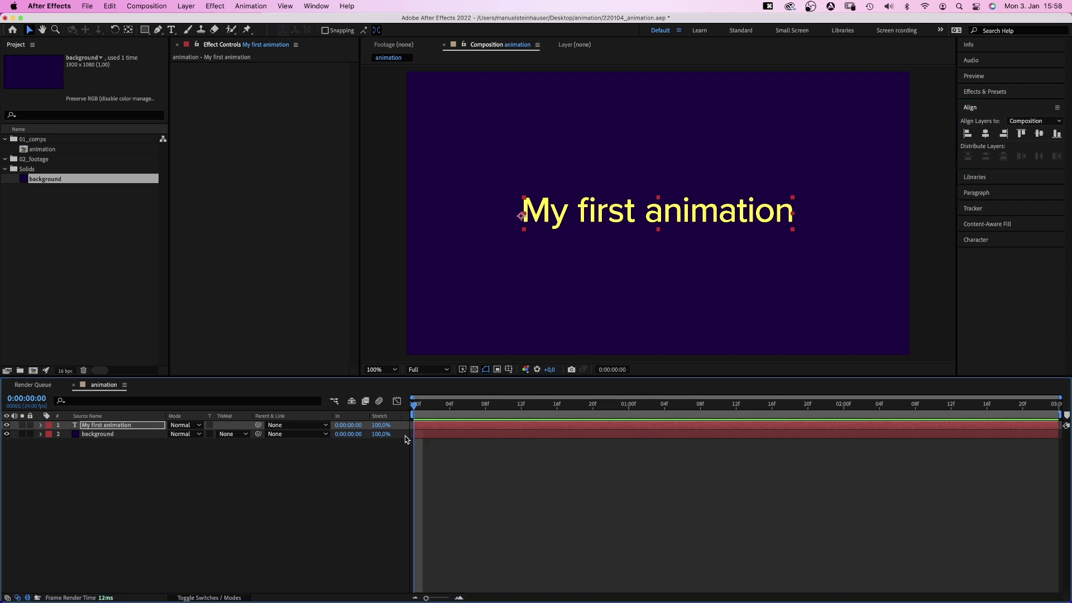
{"action": "left_click", "coordinate": [41, 425]}
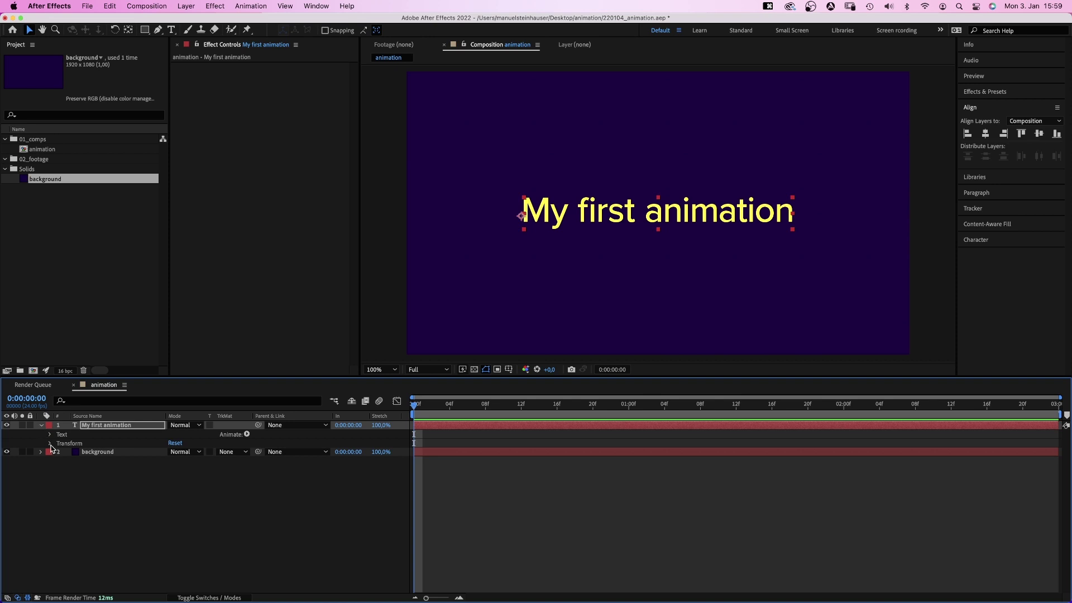
{"action": "left_click", "coordinate": [49, 443]}
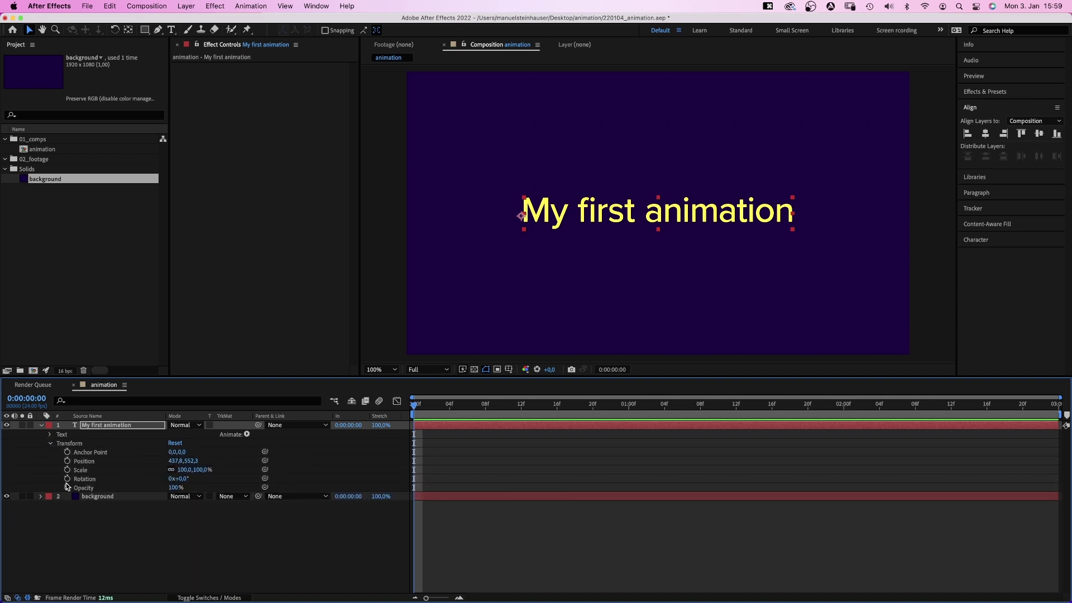
{"action": "left_click", "coordinate": [175, 487]}
{"action": "type", "text": "0"}
{"action": "key", "text": "Return"}
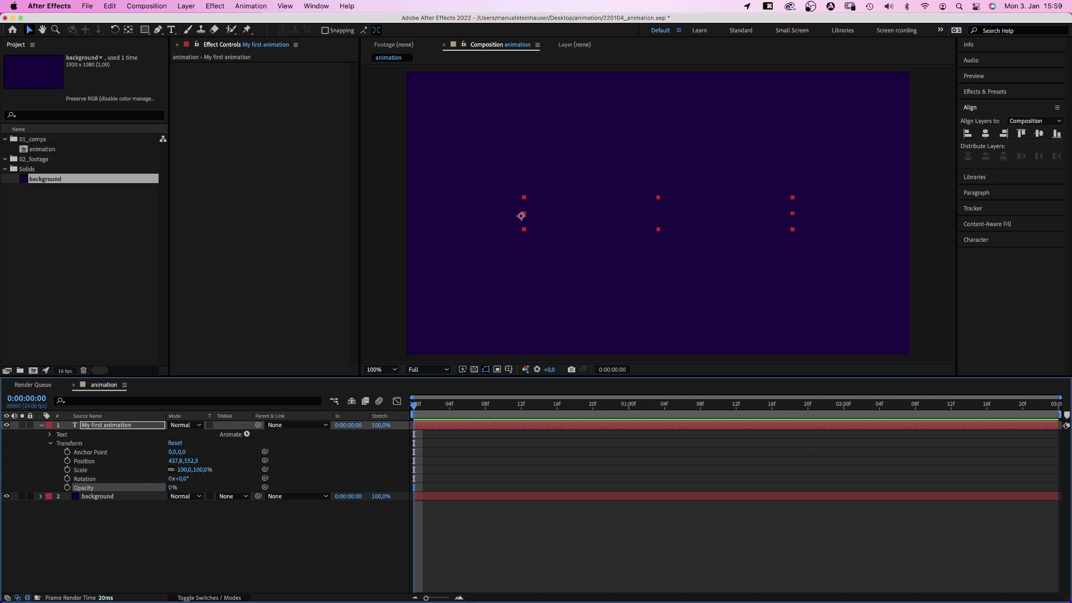
{"action": "left_click", "coordinate": [68, 488]}
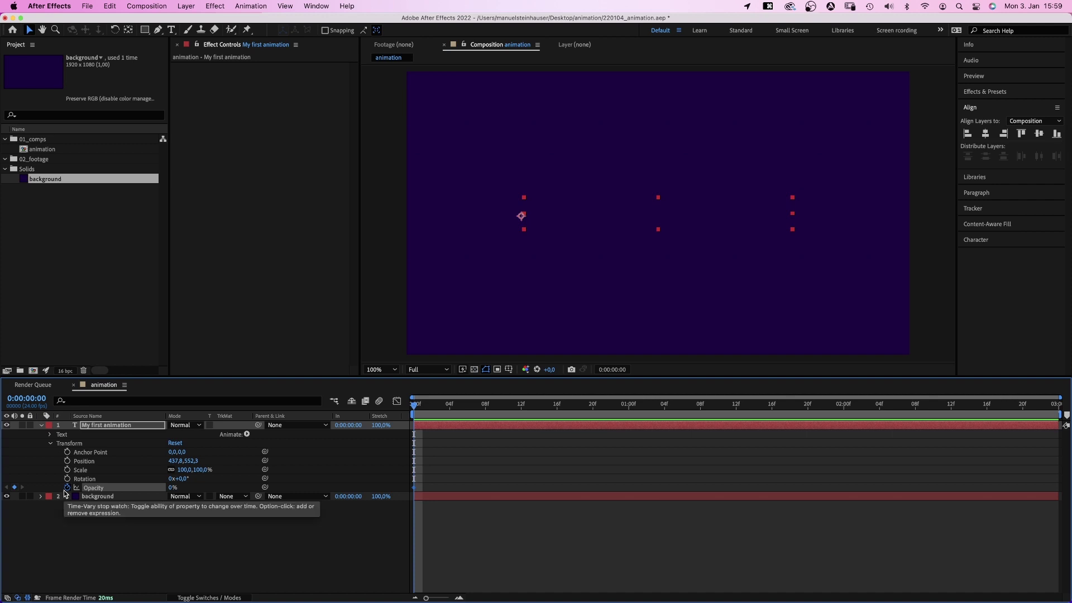
Keyframe opacity at 100% at 10 frames and preview the fade-in.
{"action": "left_click_drag", "start_coordinate": [423, 406], "coordinate": [506, 413]}
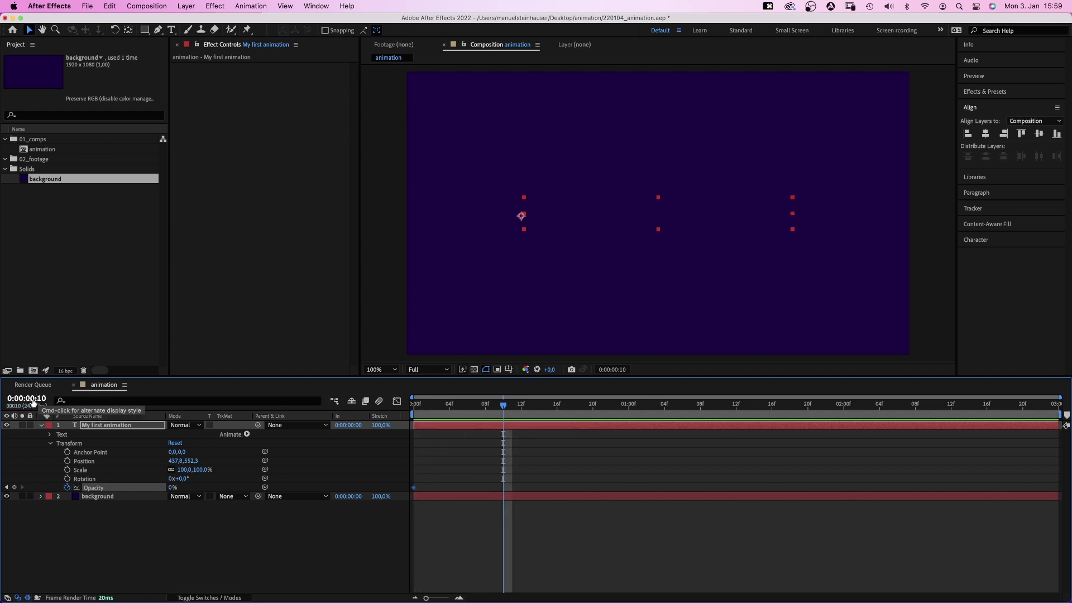
{"action": "left_click", "coordinate": [171, 488]}
{"action": "type", "text": "100"}
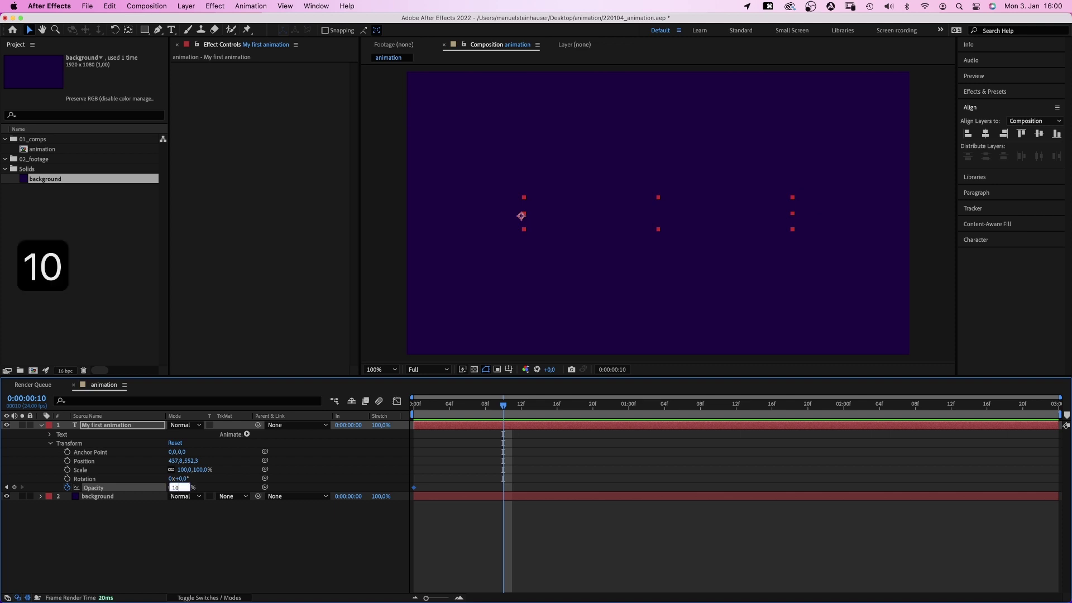
{"action": "key", "text": "Return"}
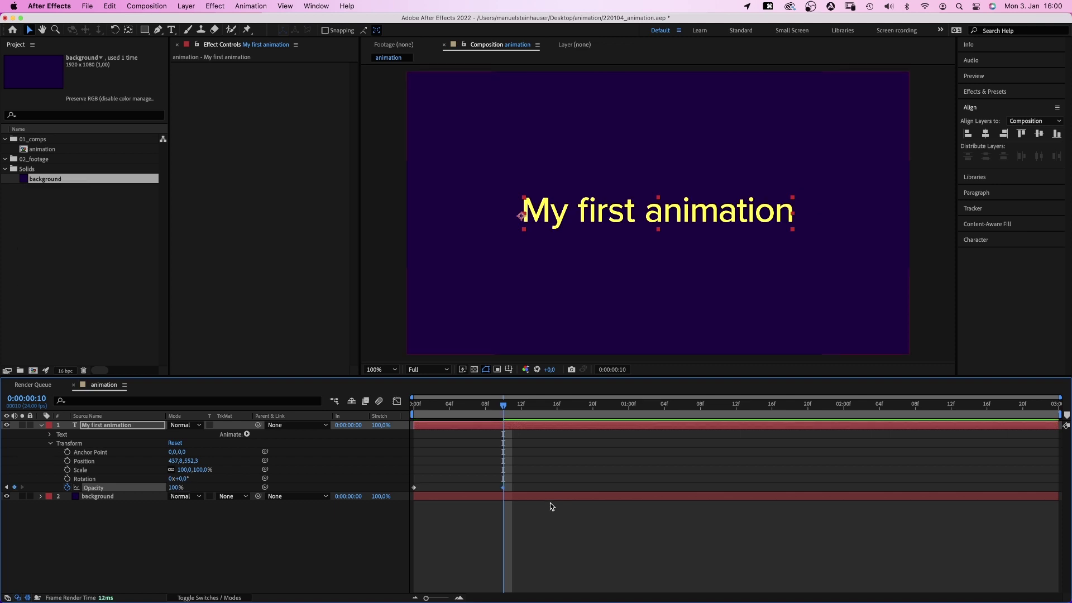
{"action": "left_click", "coordinate": [503, 487]}
{"action": "left_click_drag", "start_coordinate": [502, 407], "coordinate": [380, 479]}
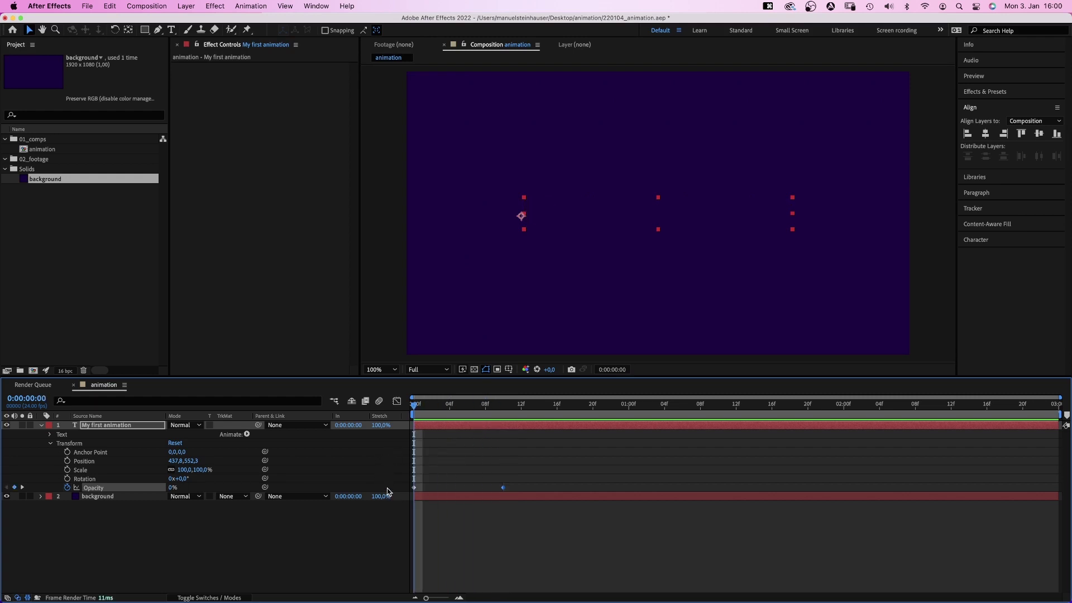
{"action": "key", "text": "space"}
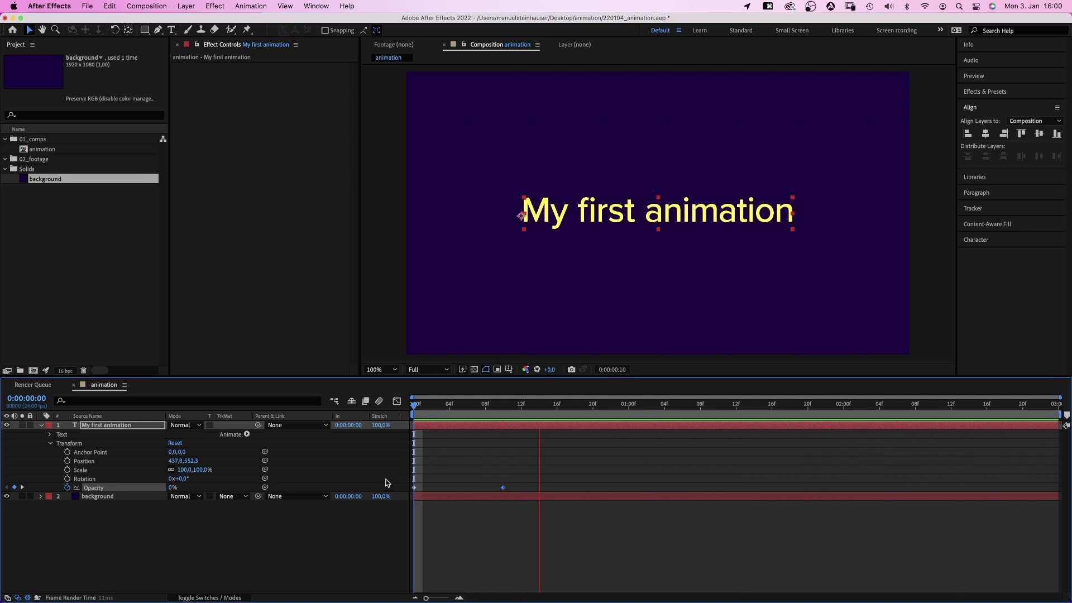
Keyframe Opacity at 100% at 2:00 and 0% at 2:10, then preview the fade in and out.
{"action": "key", "text": "space"}
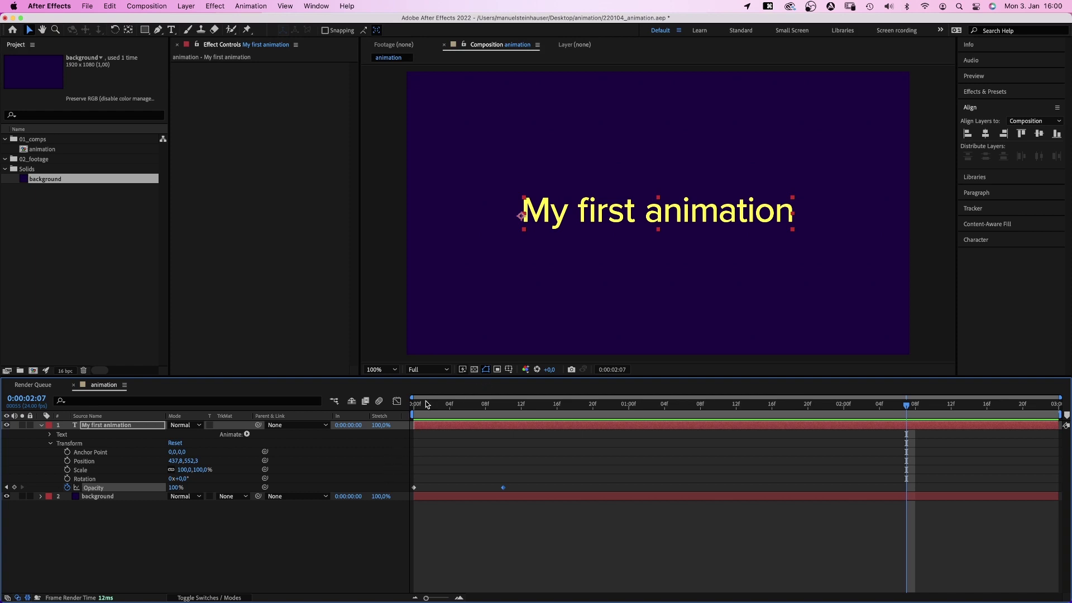
{"action": "left_click_drag", "start_coordinate": [425, 404], "coordinate": [842, 415]}
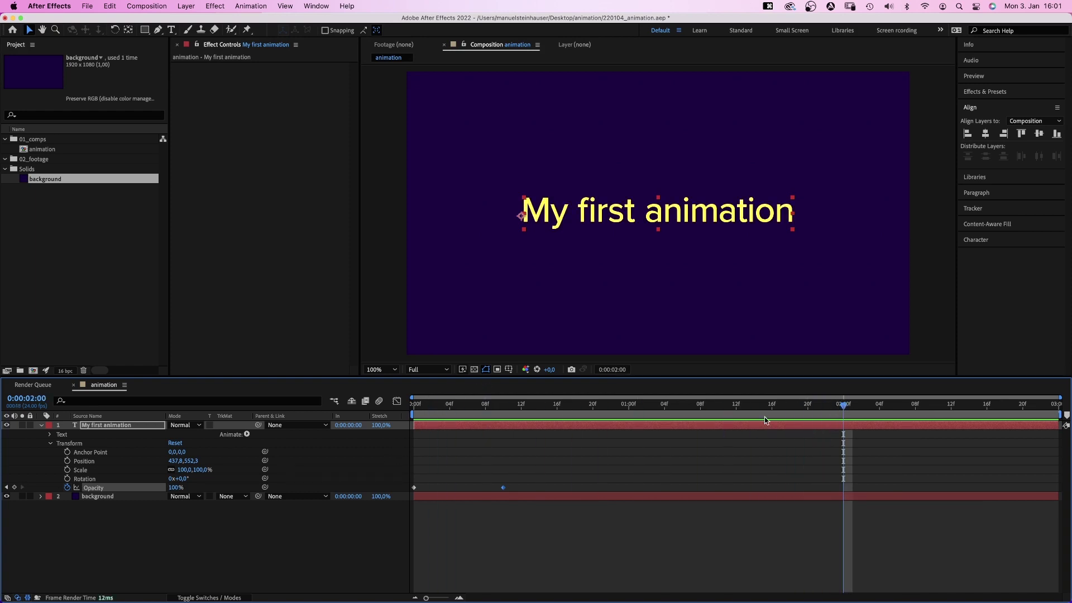
{"action": "left_click", "coordinate": [14, 487]}
{"action": "left_click_drag", "start_coordinate": [868, 407], "coordinate": [932, 409]}
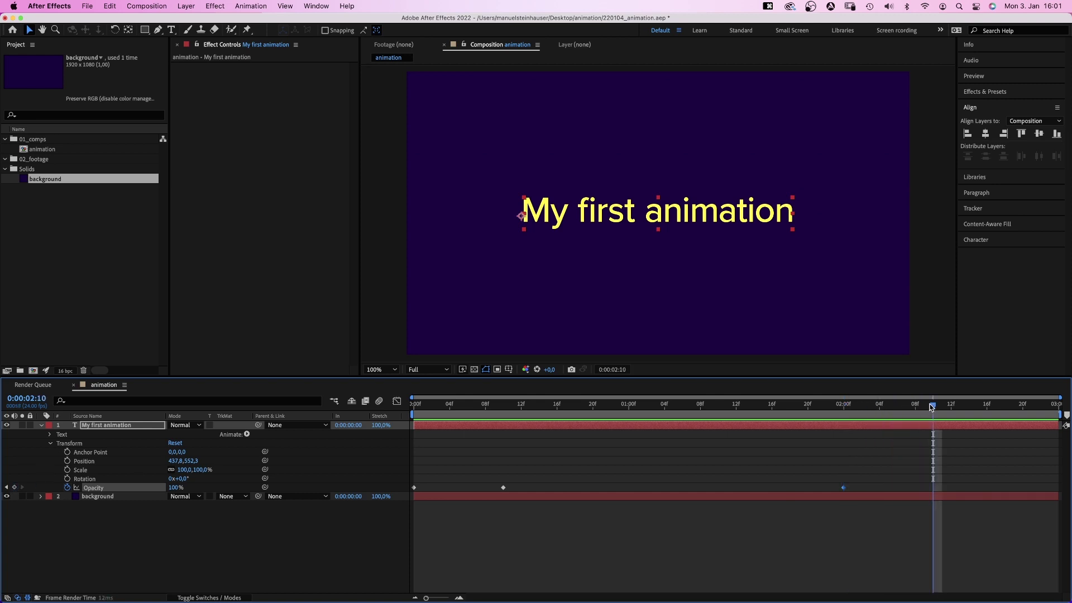
{"action": "left_click", "coordinate": [173, 488]}
{"action": "type", "text": "0"}
{"action": "key", "text": "Return"}
{"action": "key", "text": "space"}
{"action": "key", "text": "space"}
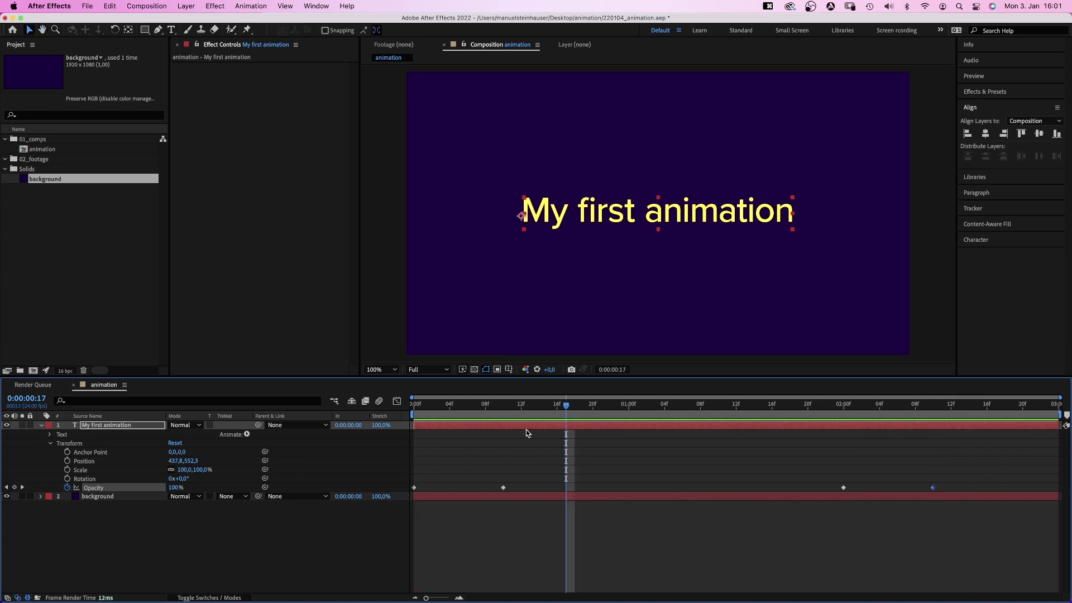
Keyframe the title's Position at 10 frames, then set y to 1030,3 at frame 0.
{"action": "left_click_drag", "start_coordinate": [521, 406], "coordinate": [504, 407]}
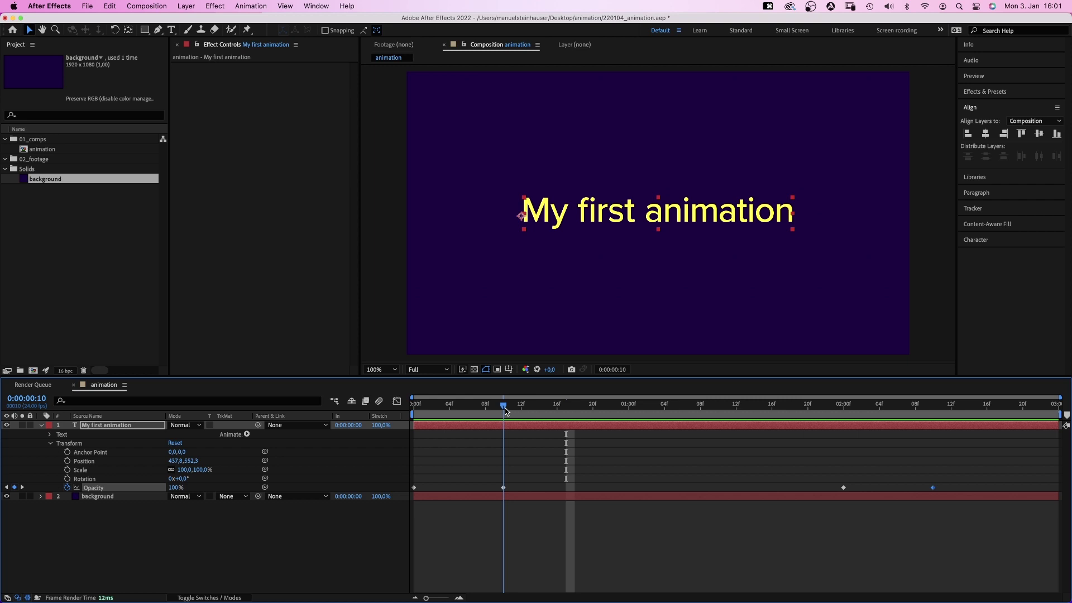
{"action": "left_click", "coordinate": [68, 461]}
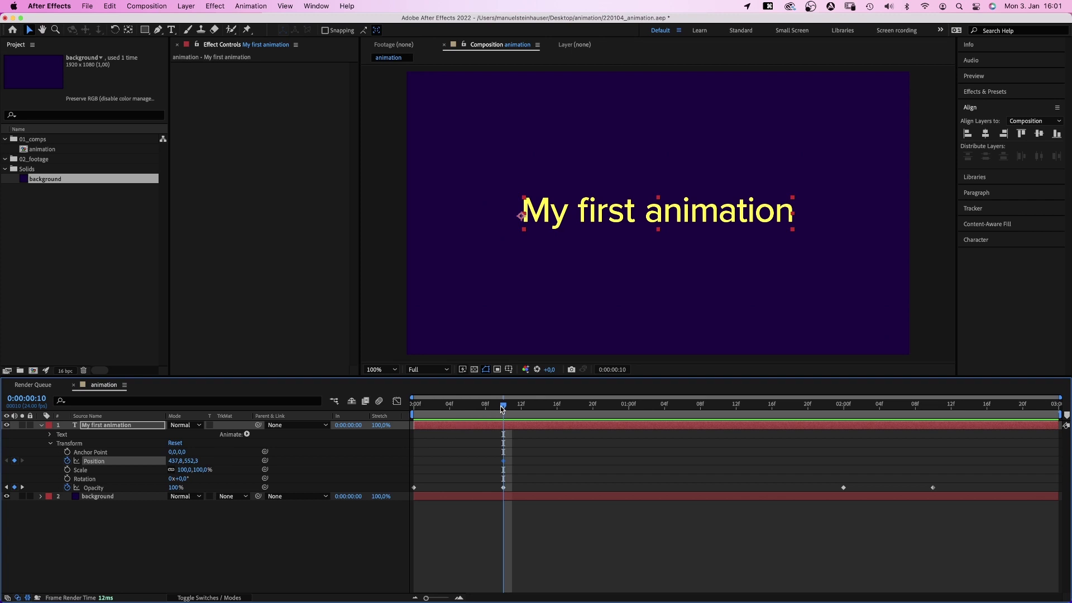
{"action": "left_click_drag", "start_coordinate": [503, 409], "coordinate": [412, 425]}
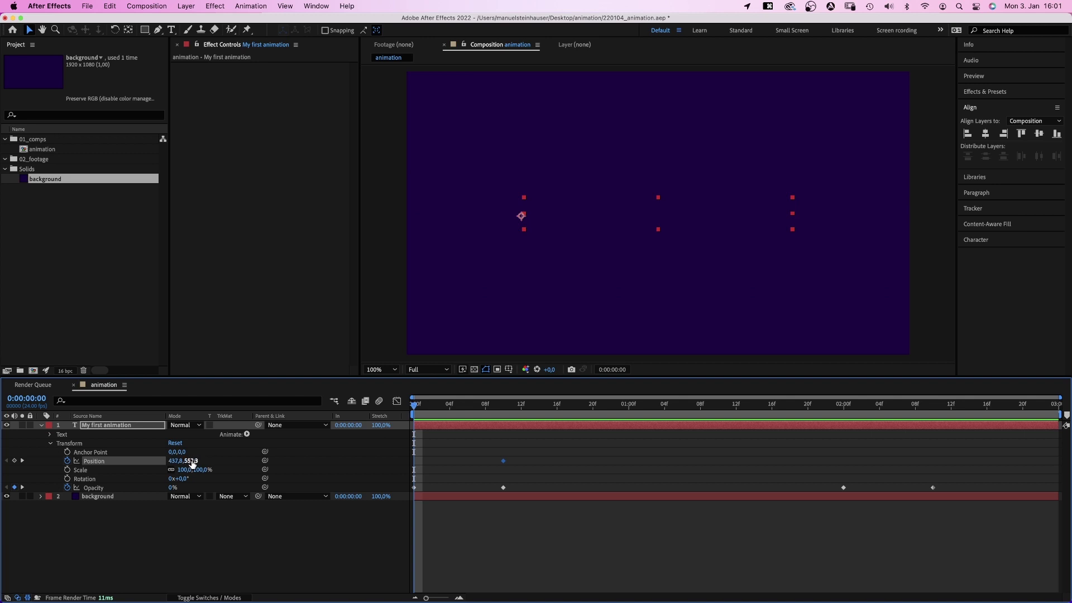
{"action": "left_click_drag", "start_coordinate": [191, 461], "coordinate": [442, 457]}
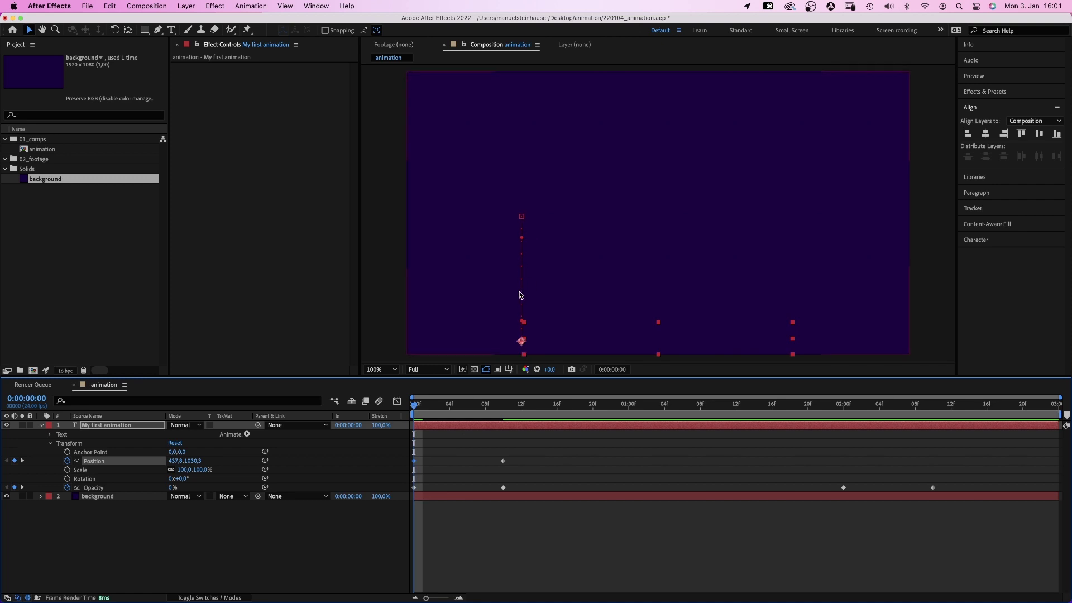
Preview the title sliding up, then select both Position keyframes.
{"action": "key", "text": "space"}
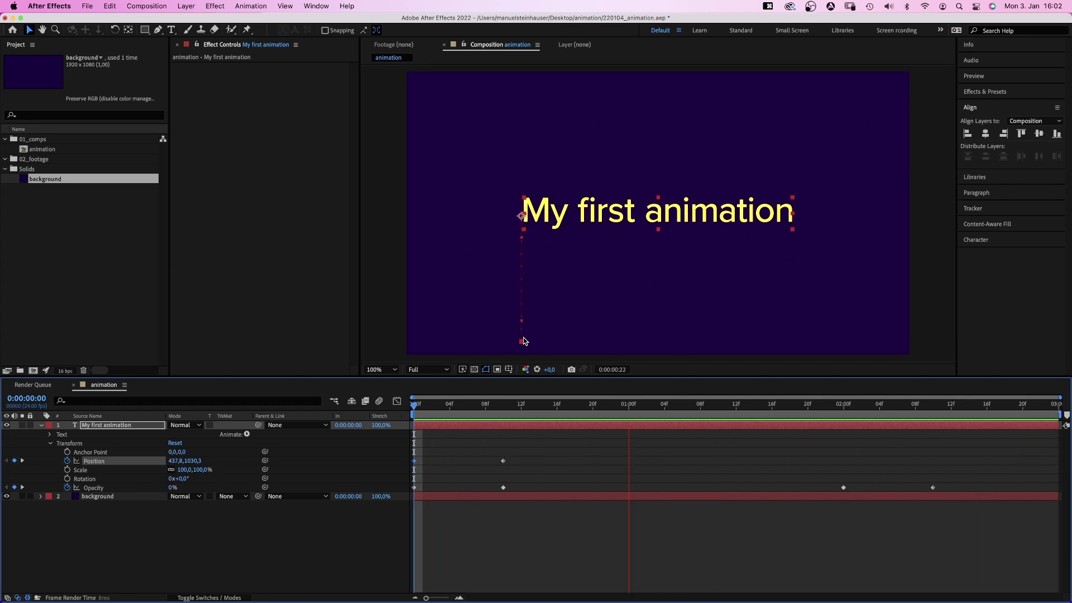
{"action": "key", "text": "space"}
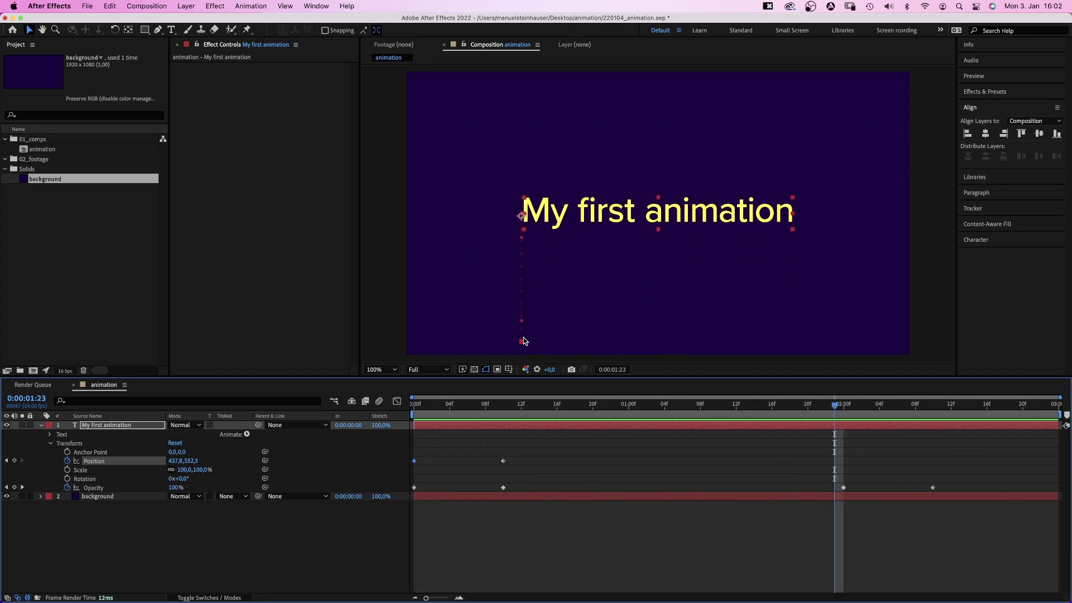
{"action": "left_click_drag", "start_coordinate": [525, 449], "coordinate": [411, 471]}
Apply Keyframe Assistant > Easy Ease In to both Position keyframes and preview with numpad 0.
{"action": "right_click", "coordinate": [415, 461]}
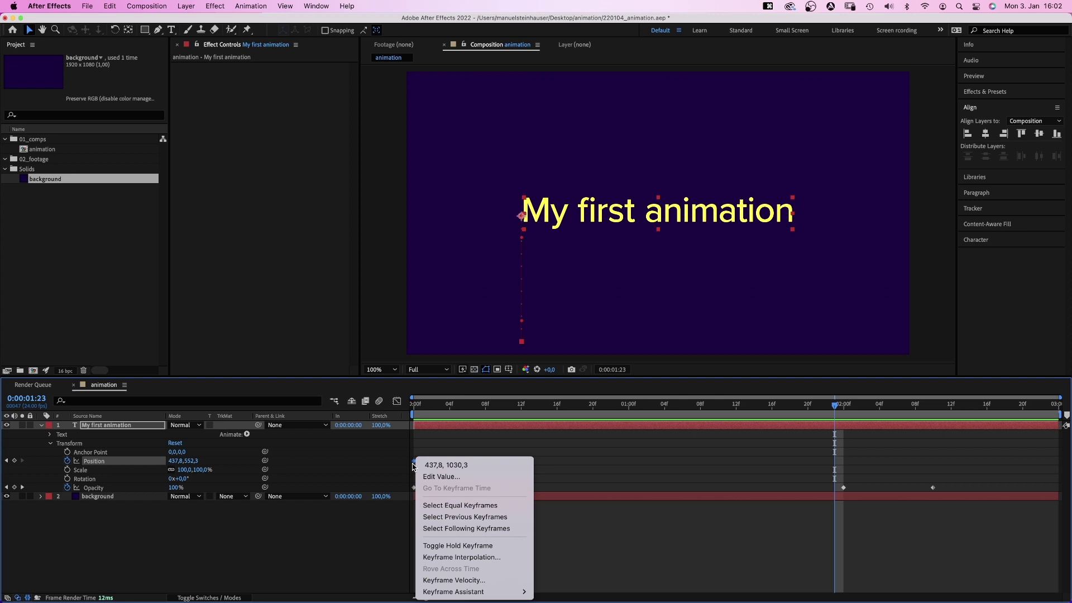
{"action": "mouse_move", "coordinate": [440, 591]}
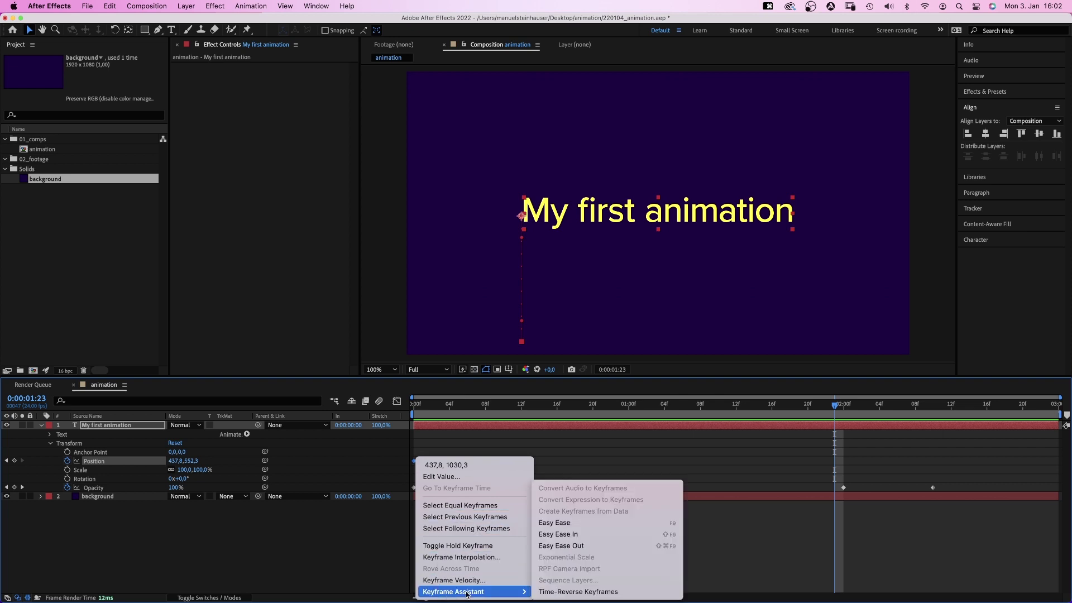
{"action": "left_click", "coordinate": [561, 537]}
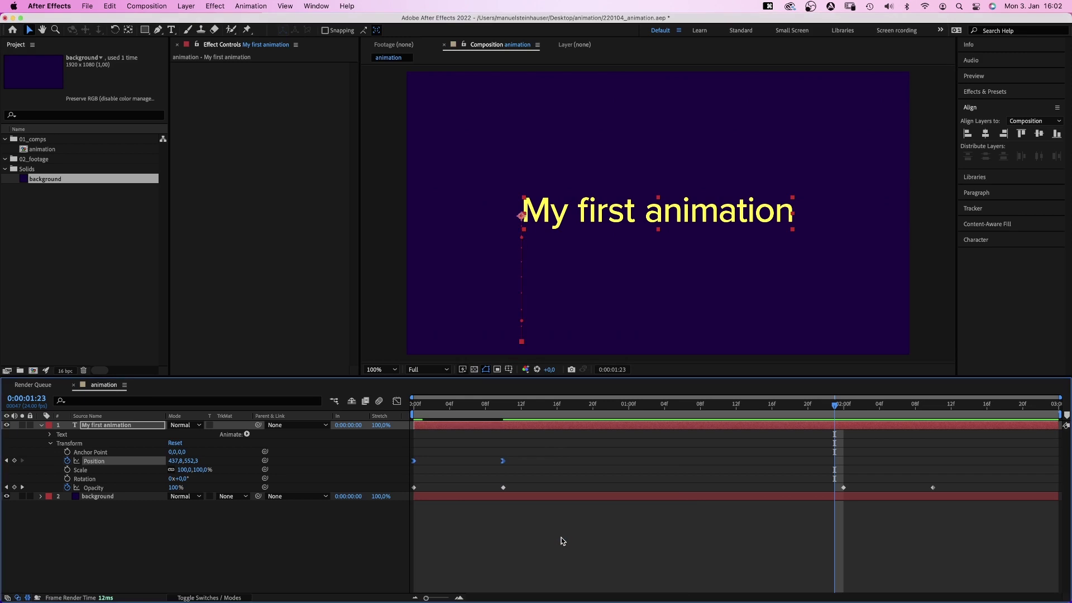
{"action": "key", "text": "0"}
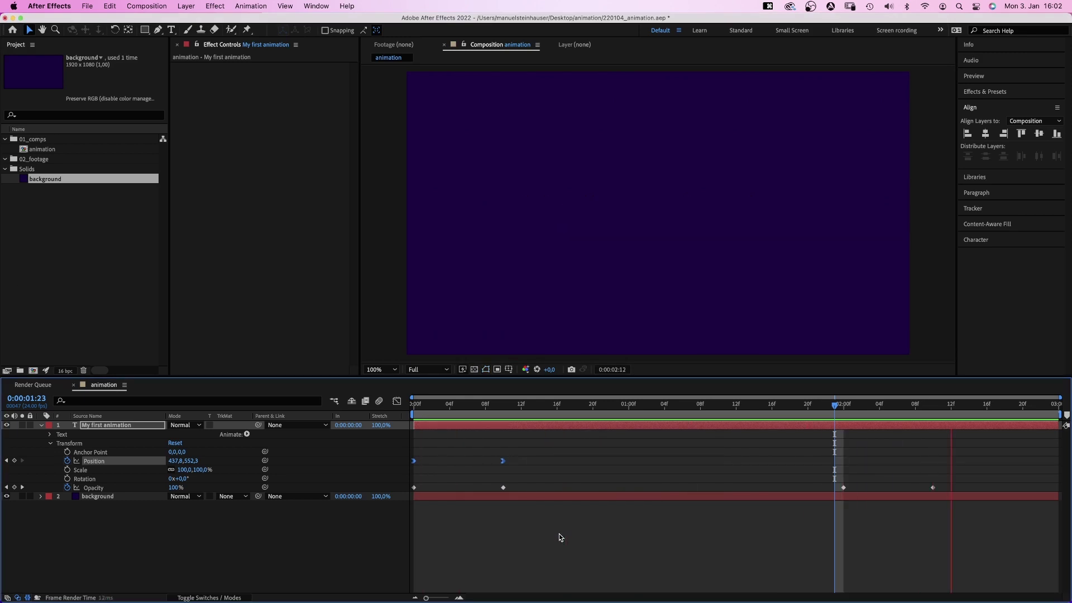
{"action": "key", "text": "space"}
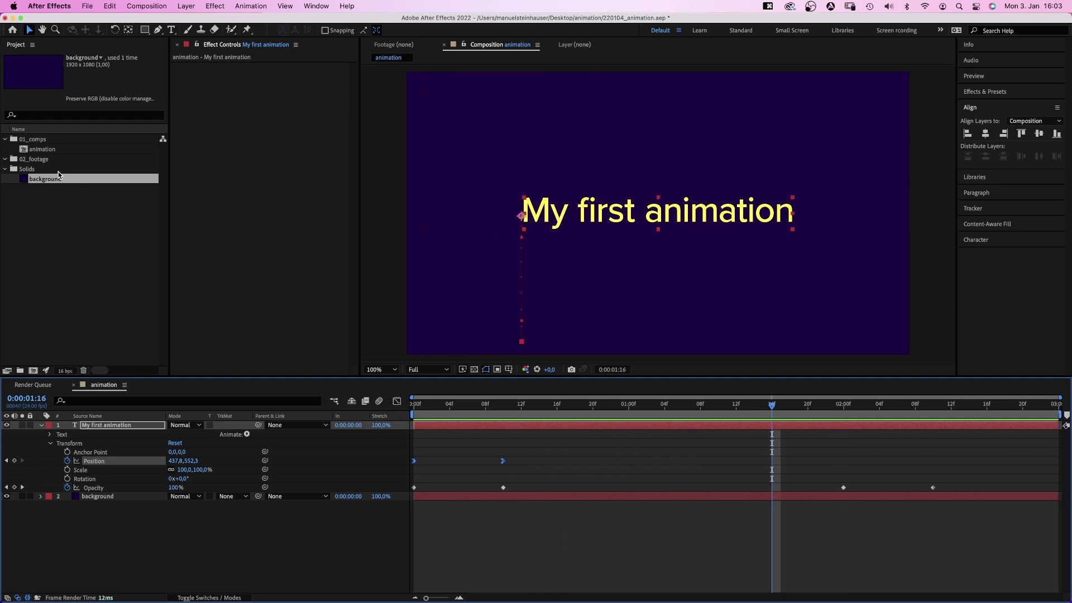
Add the animation composition to the Render Queue.
{"action": "left_click", "coordinate": [46, 150]}
{"action": "left_click", "coordinate": [86, 6]}
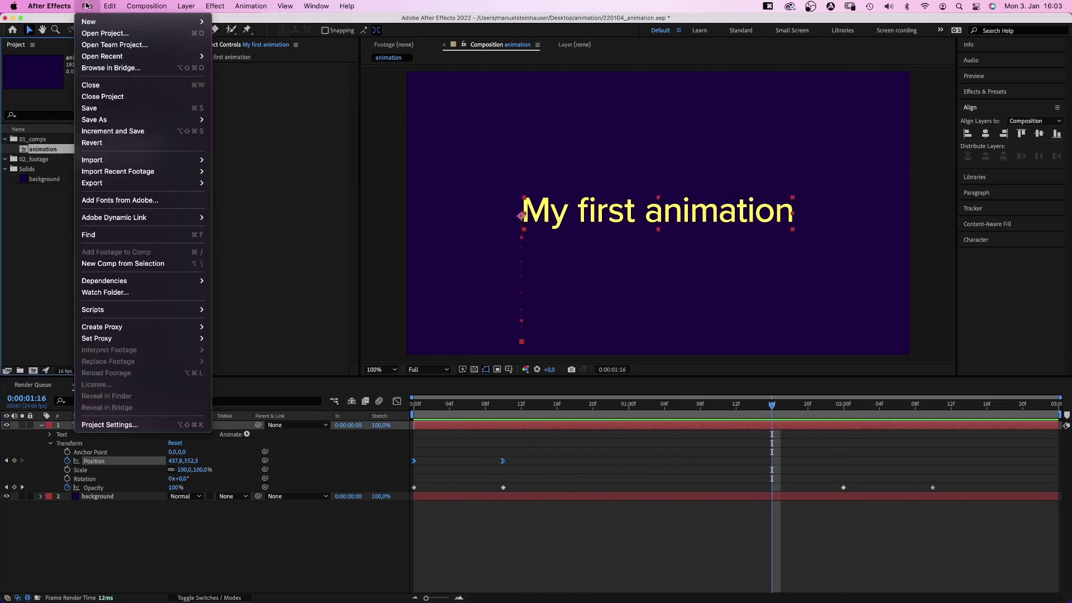
{"action": "mouse_move", "coordinate": [96, 187]}
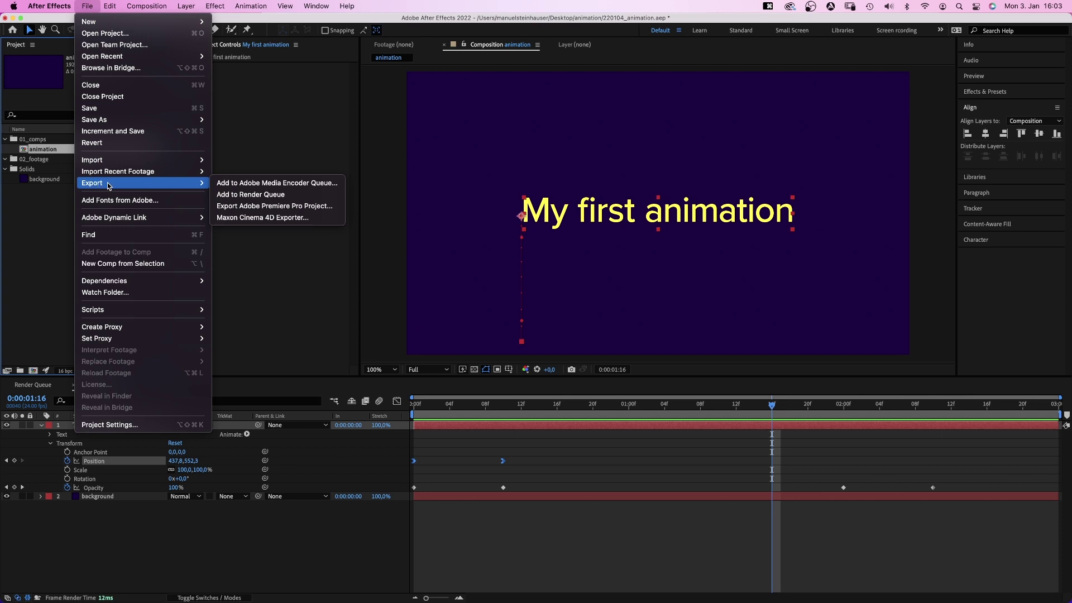
{"action": "left_click", "coordinate": [266, 195]}
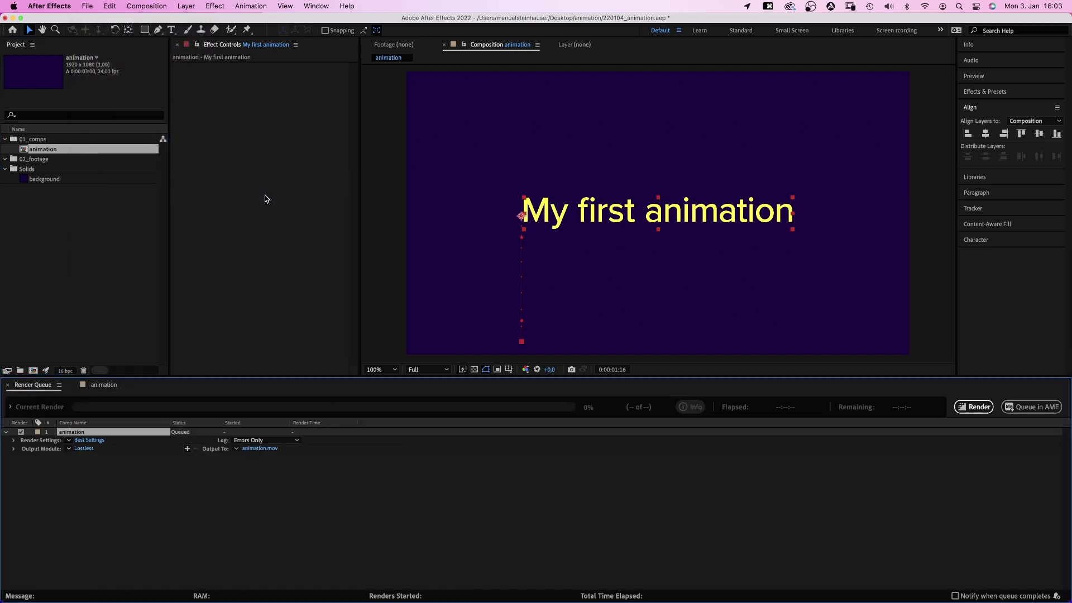
Check the Lossless output module's QuickTime options, keeping the Animation codec unchanged.
{"action": "left_click", "coordinate": [81, 447]}
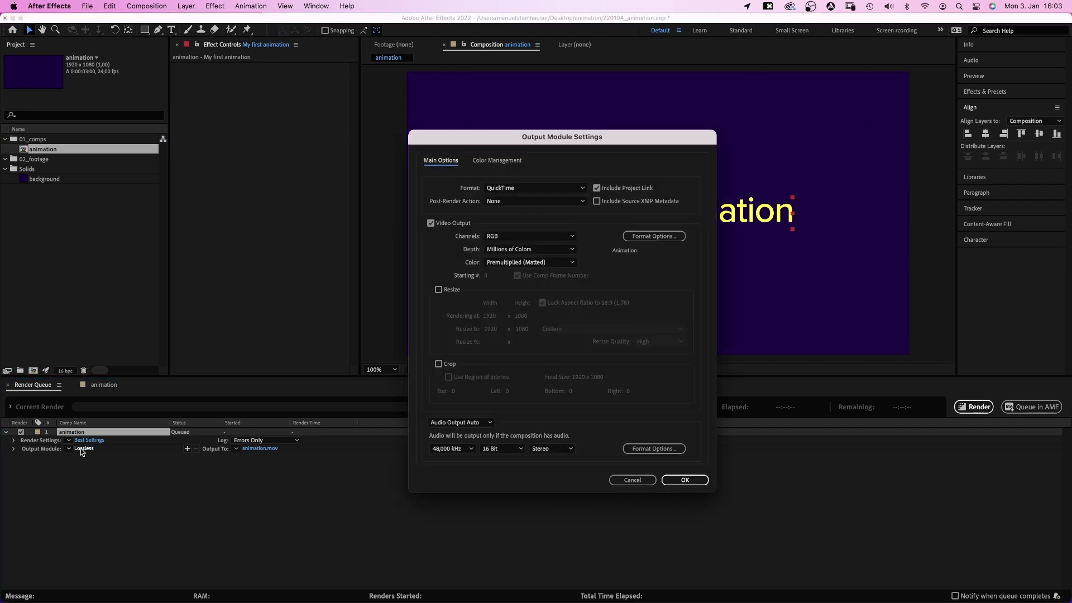
{"action": "left_click", "coordinate": [641, 236]}
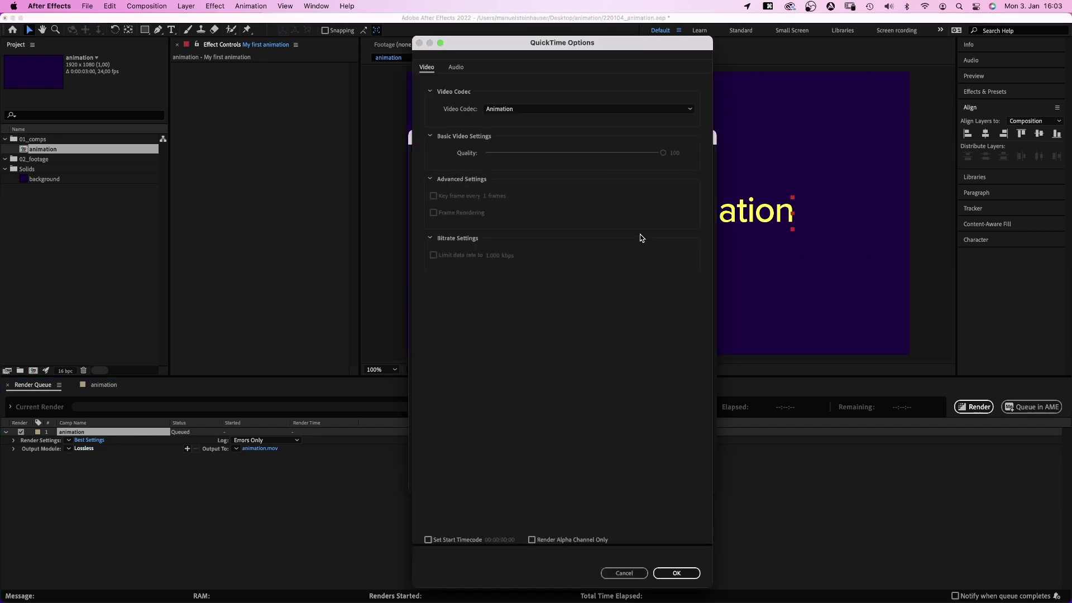
{"action": "left_click", "coordinate": [642, 109]}
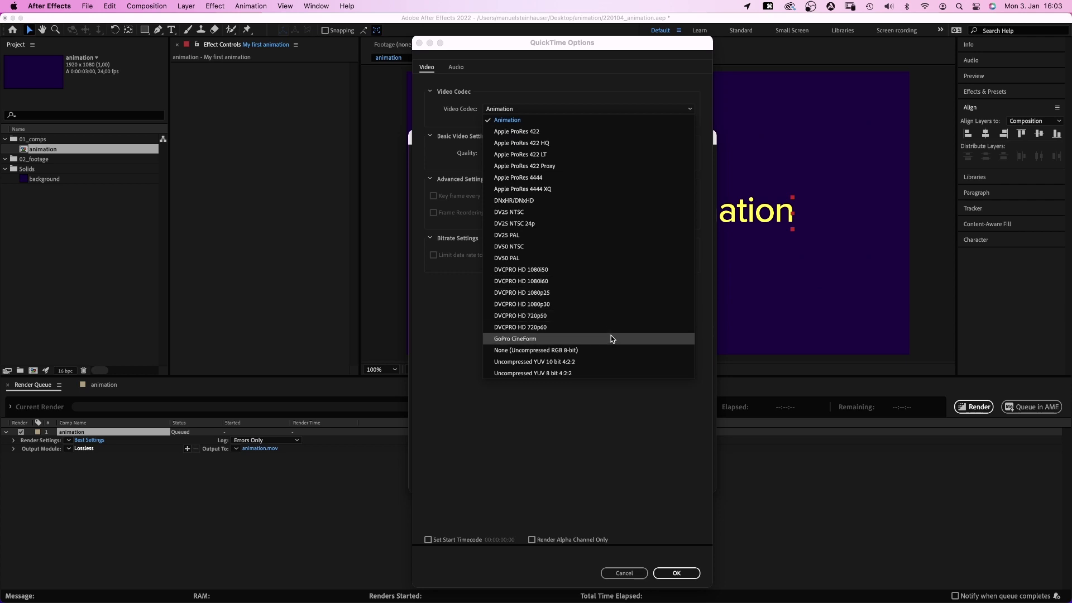
{"action": "left_click", "coordinate": [634, 65]}
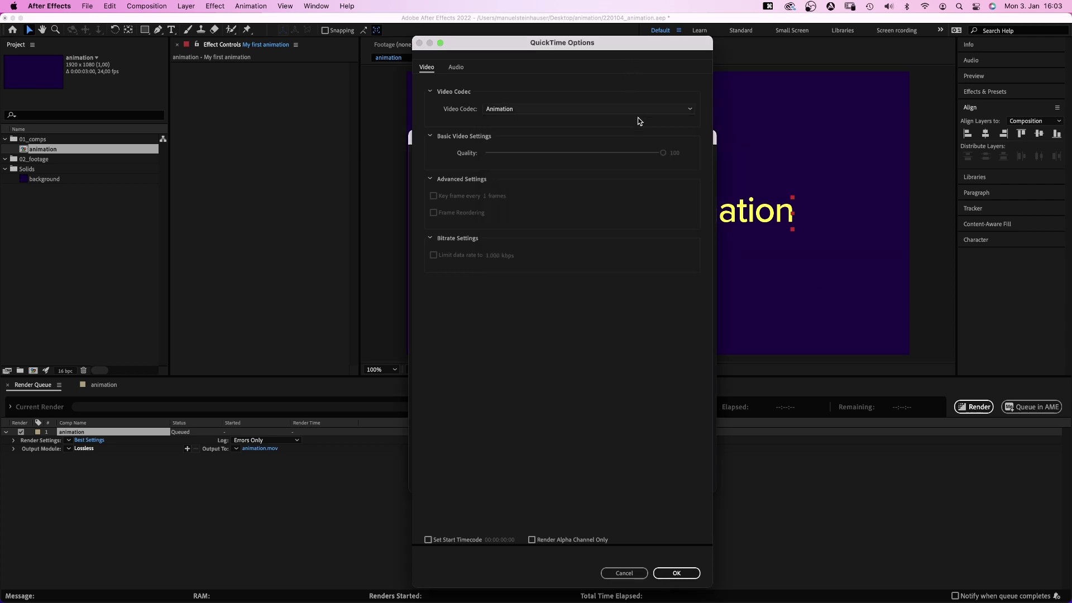
{"action": "left_click", "coordinate": [628, 574]}
{"action": "left_click", "coordinate": [633, 480]}
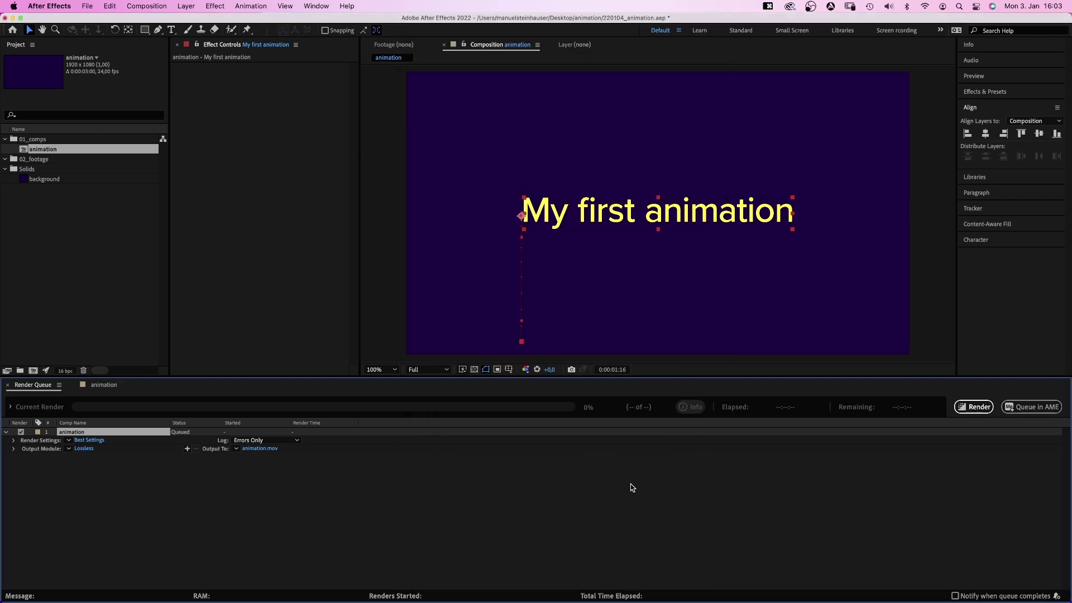
Select the animation comp again and bring up the File > Export choices.
{"action": "left_click", "coordinate": [53, 149]}
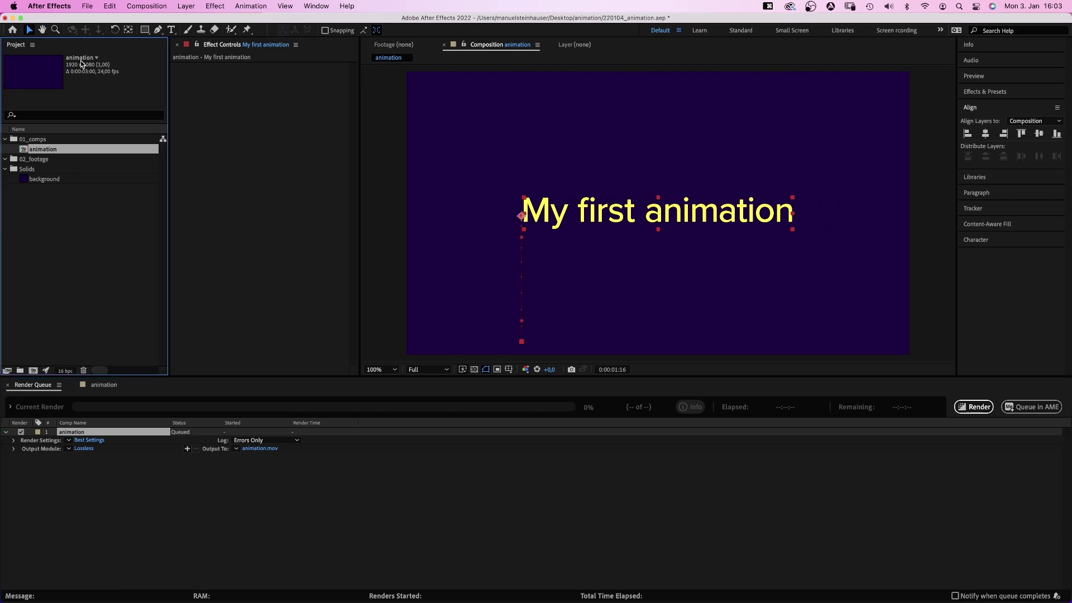
{"action": "left_click", "coordinate": [88, 5]}
{"action": "mouse_move", "coordinate": [124, 183]}
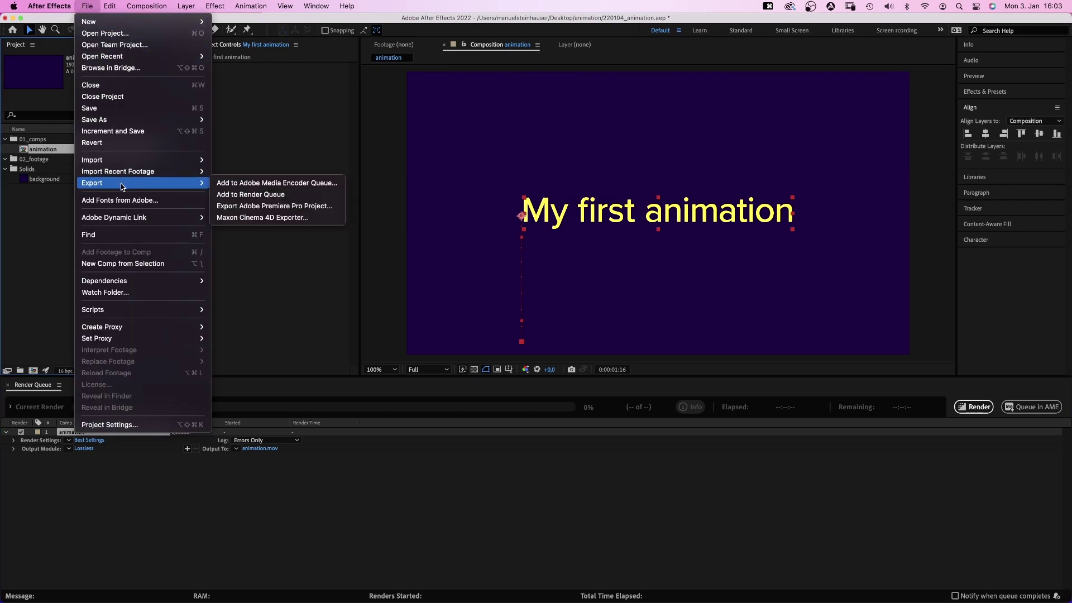
Queue the comp in Media Encoder as H.264 to animation.mp4 and review the preset list.
{"action": "left_click", "coordinate": [295, 185]}
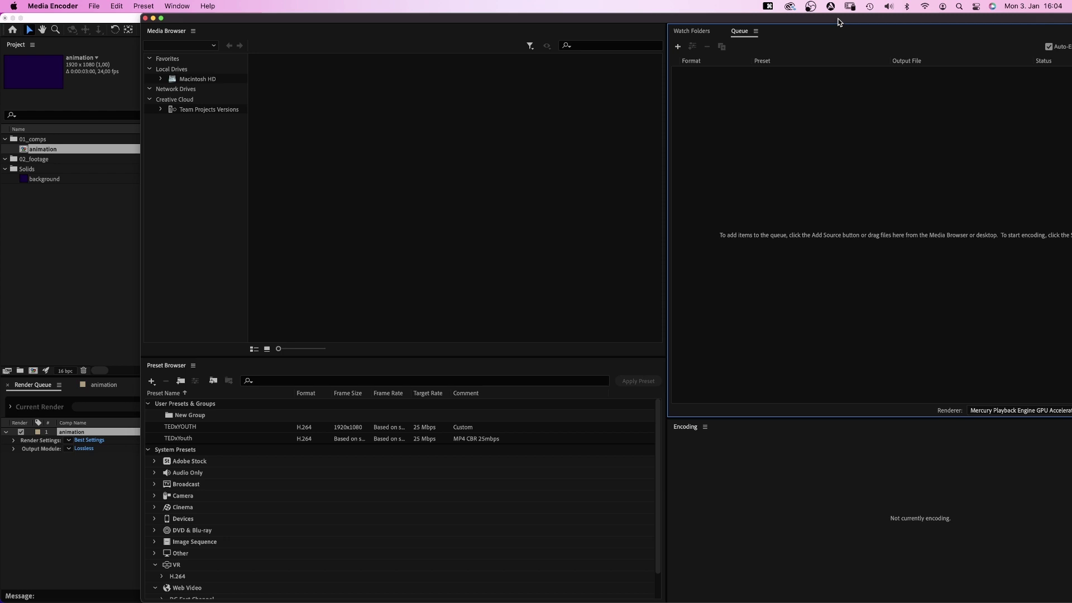
{"action": "left_click_drag", "start_coordinate": [838, 22], "coordinate": [730, 20]}
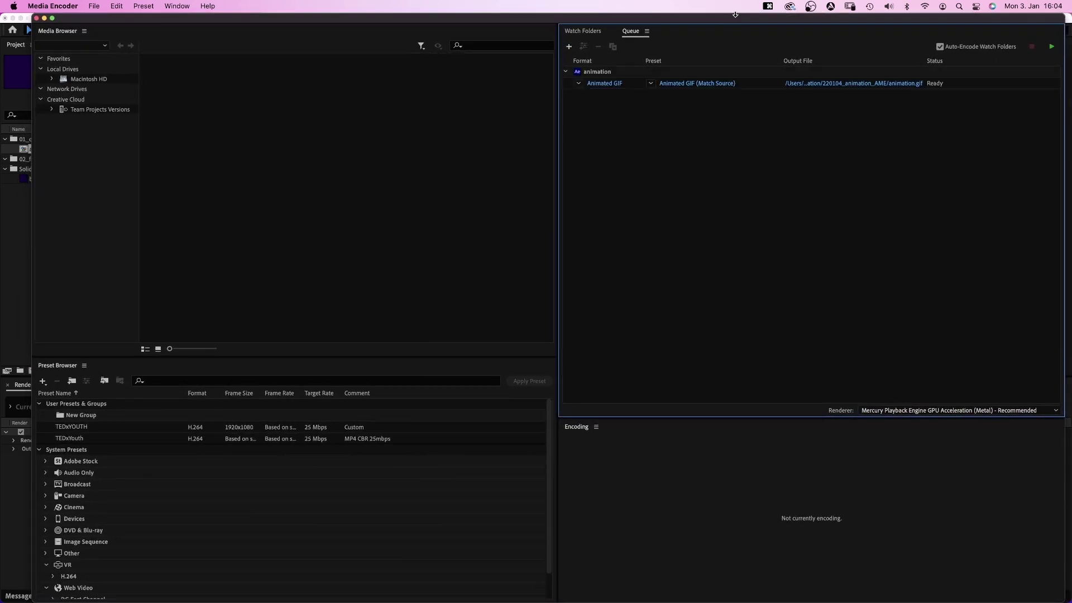
{"action": "left_click", "coordinate": [579, 83]}
{"action": "left_click", "coordinate": [686, 84]}
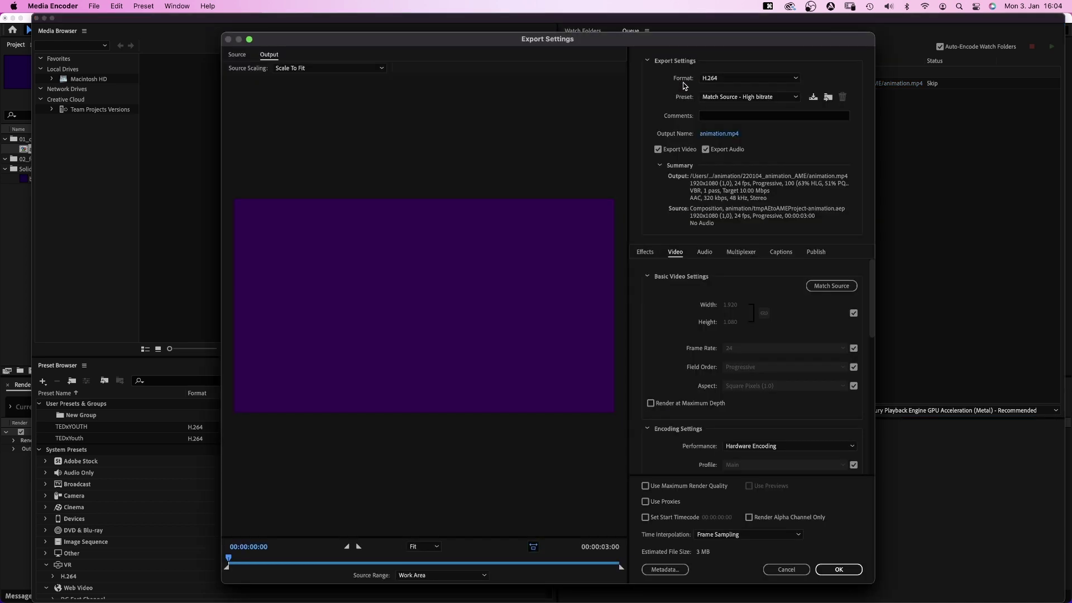
{"action": "left_click", "coordinate": [774, 98]}
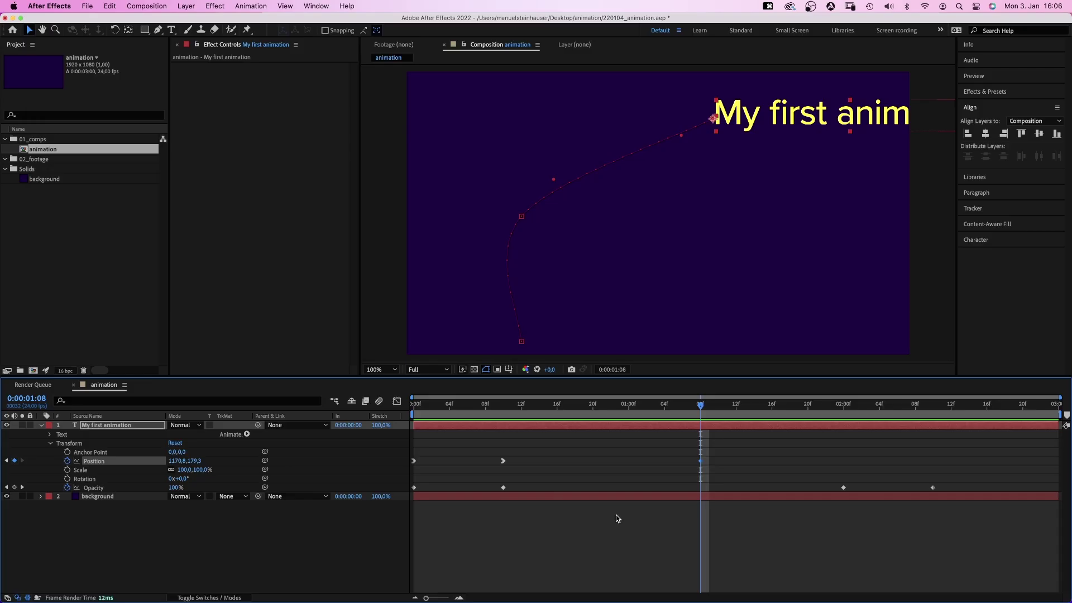
Undo the title move and extra keyframe with Cmd+Z twice, then preview with numpad 0.
{"action": "key", "text": "super+z"}
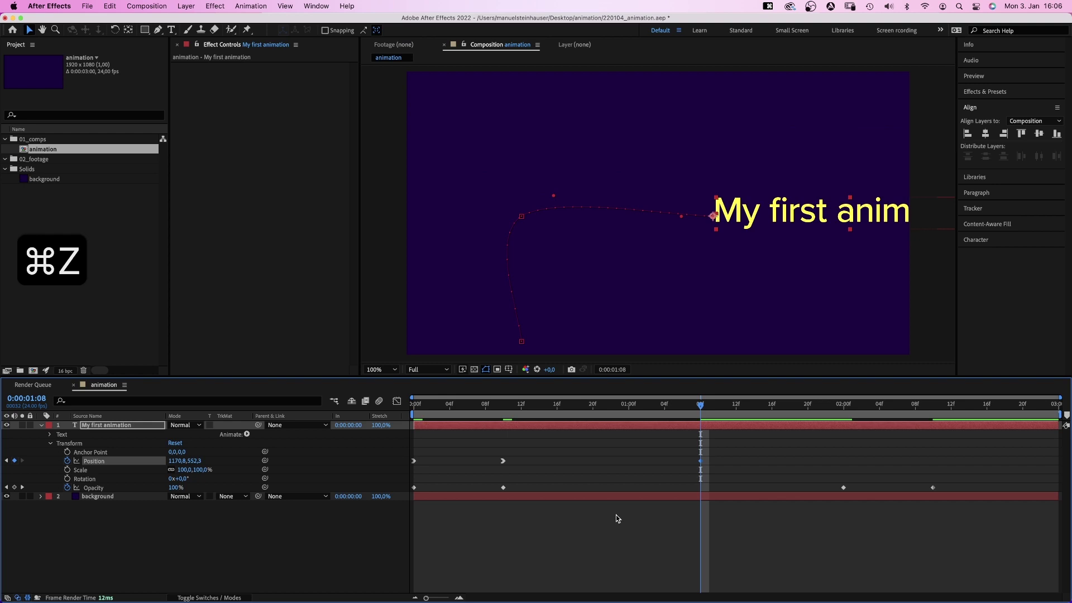
{"action": "key", "text": "super+z"}
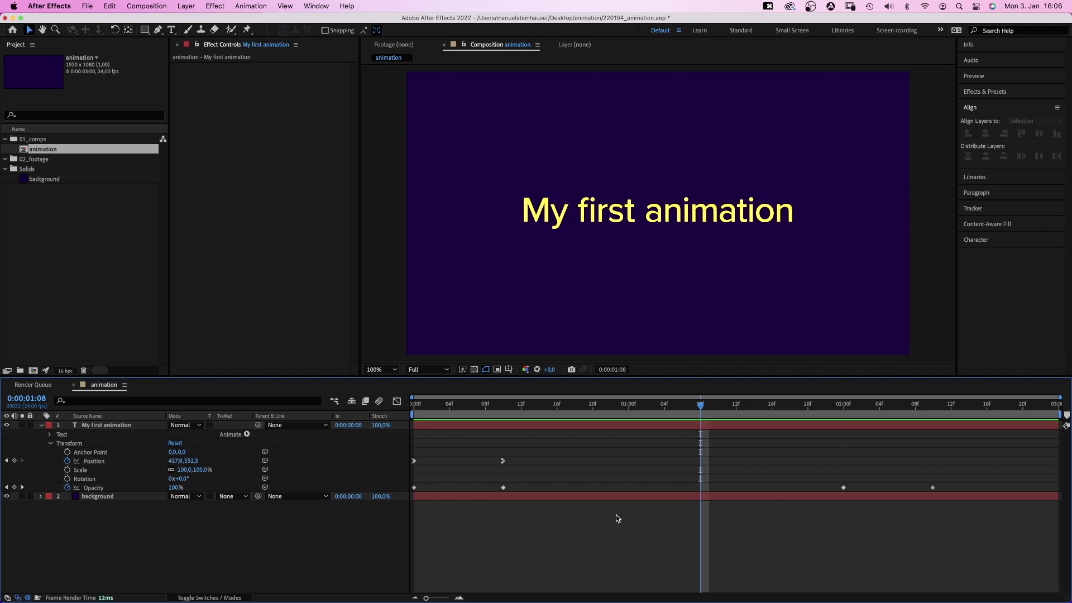
{"action": "key", "text": "0"}
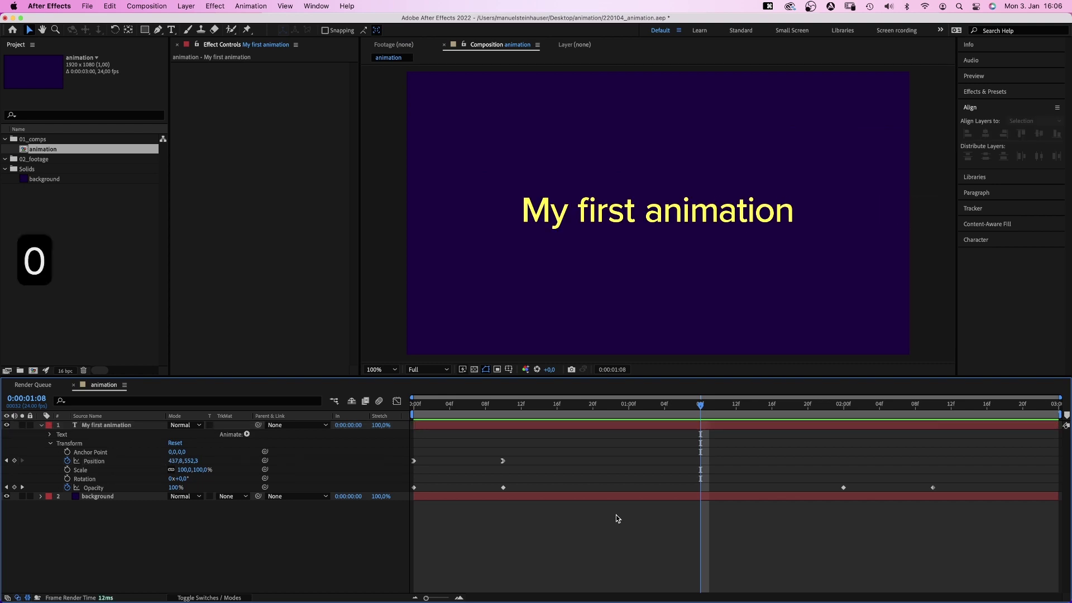